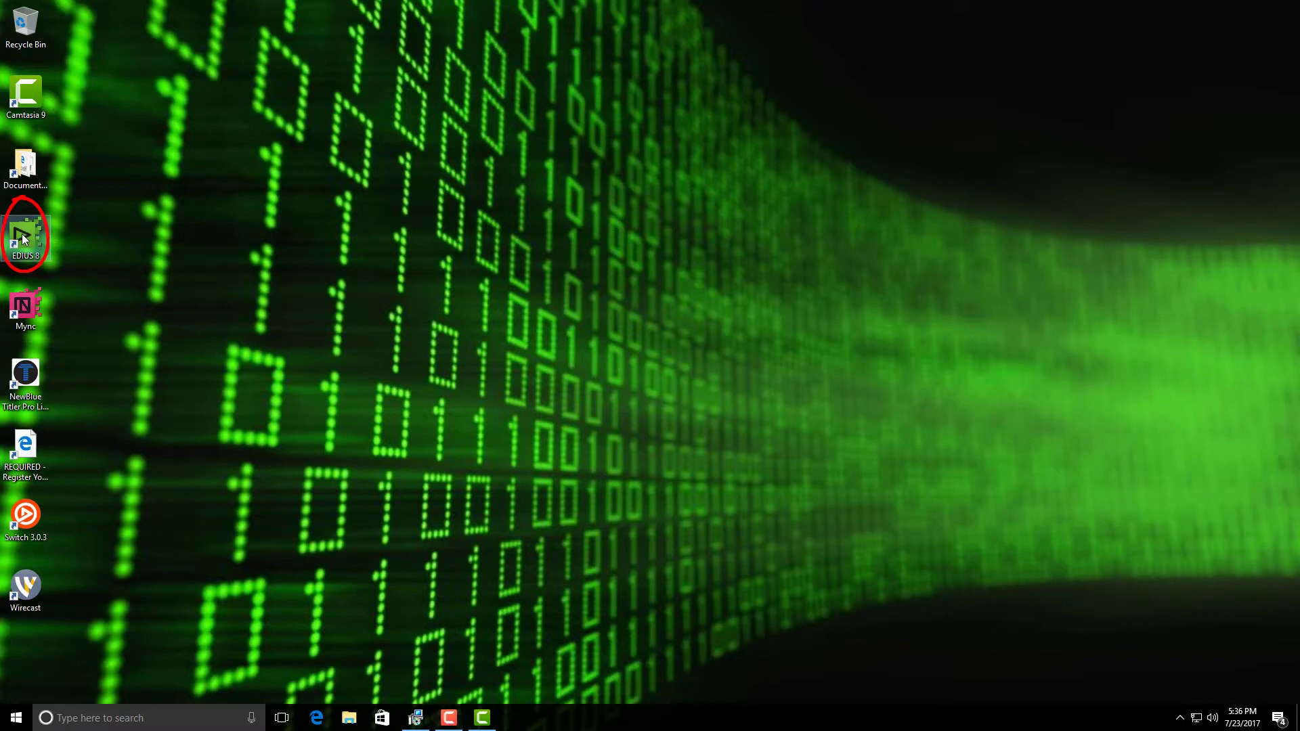
- Launch EDIUS 8 and create a new HD 1280x720 29.97p project named 'Wirecast'
{"action": "double_click", "coordinate": [22, 238]}
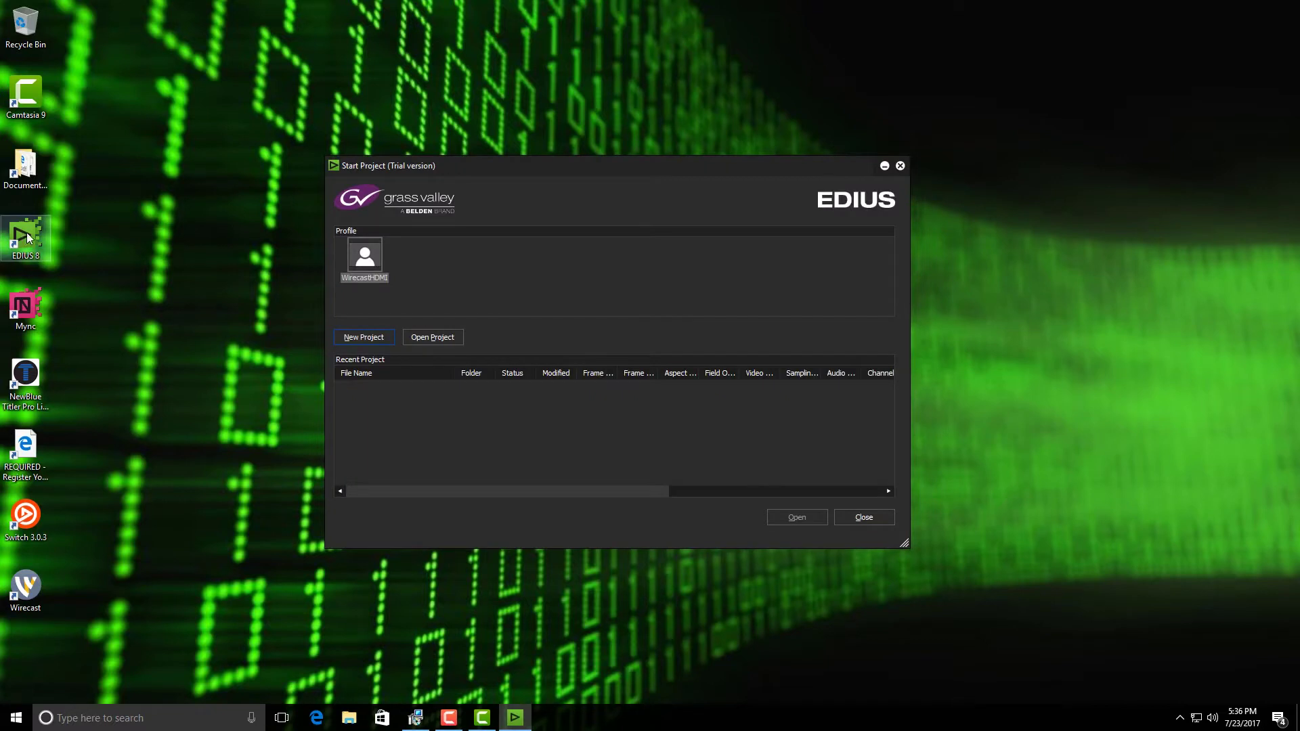
{"action": "left_click", "coordinate": [366, 339]}
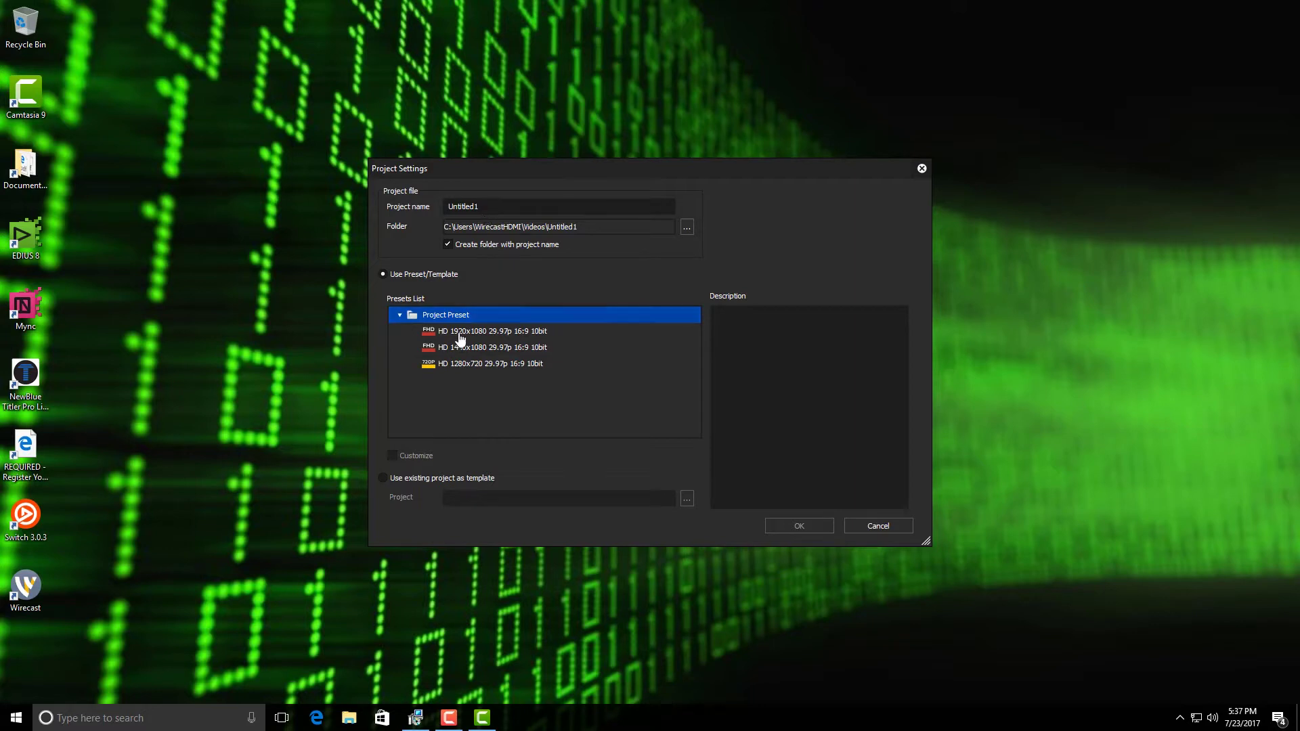
{"action": "left_click", "coordinate": [464, 364]}
{"action": "double_click", "coordinate": [447, 207]}
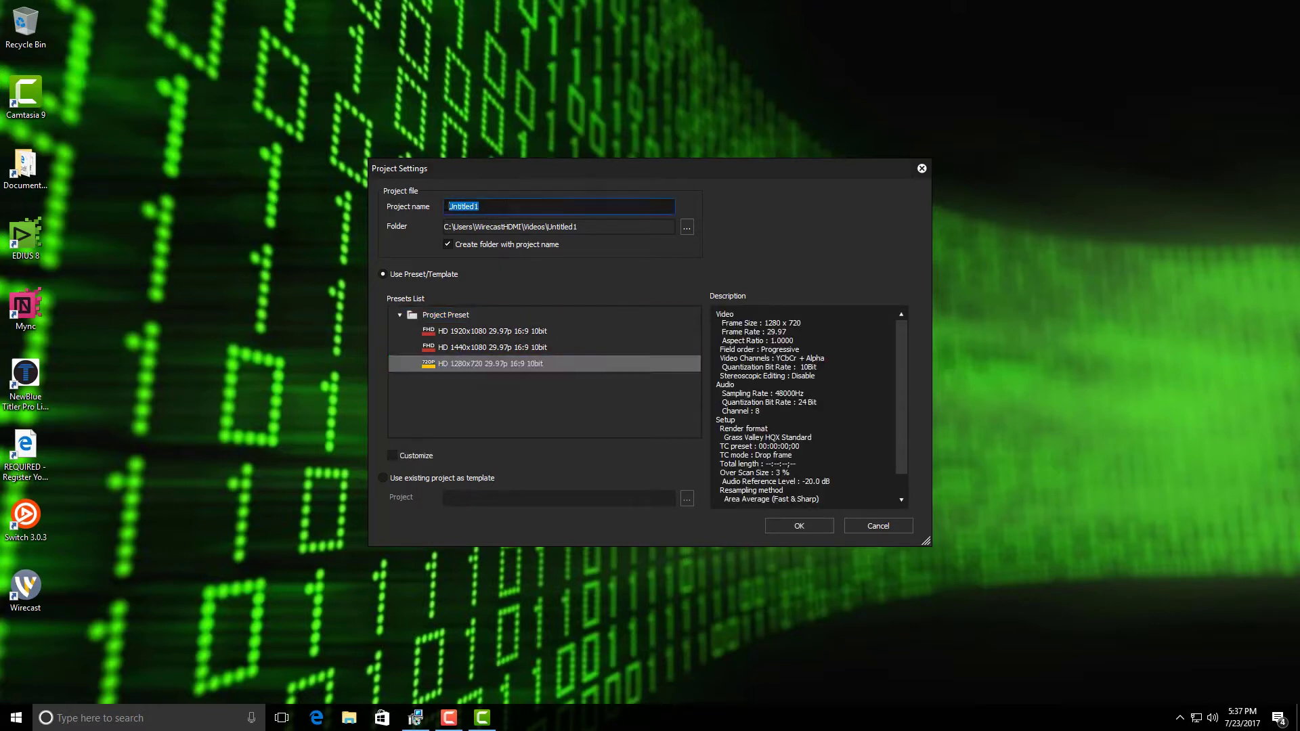
{"action": "type", "text": "Wirecast"}
{"action": "left_click", "coordinate": [798, 528]}
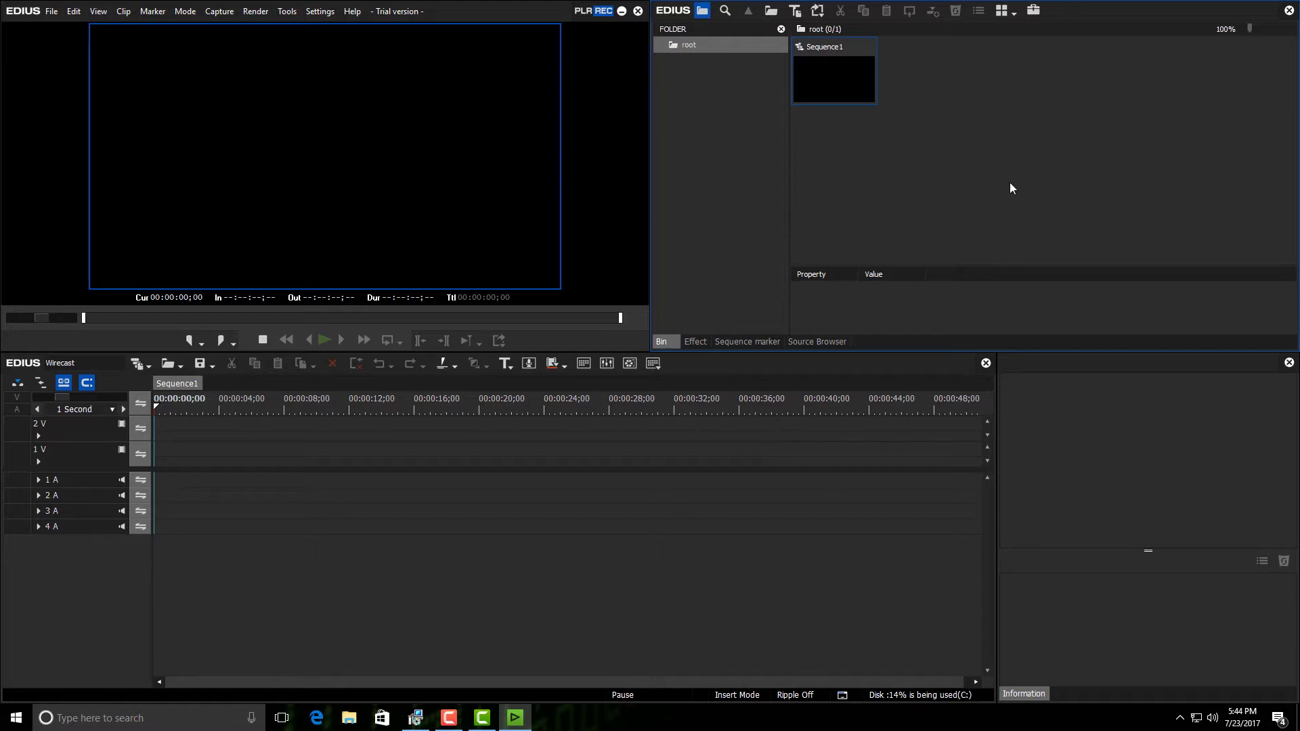
- Open the file browser from empty bin space and import Cam 1 and Cam 2 together
{"action": "mouse_move", "coordinate": [826, 73]}
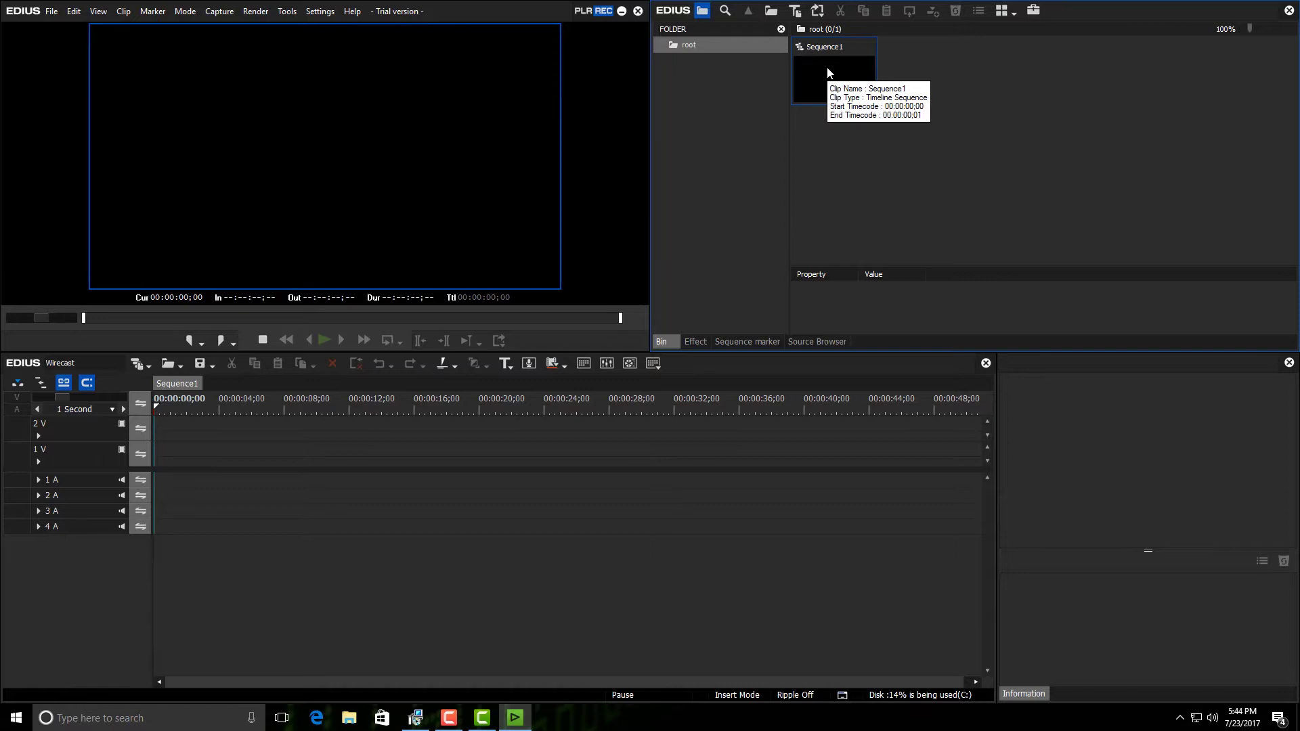
{"action": "right_click", "coordinate": [946, 148]}
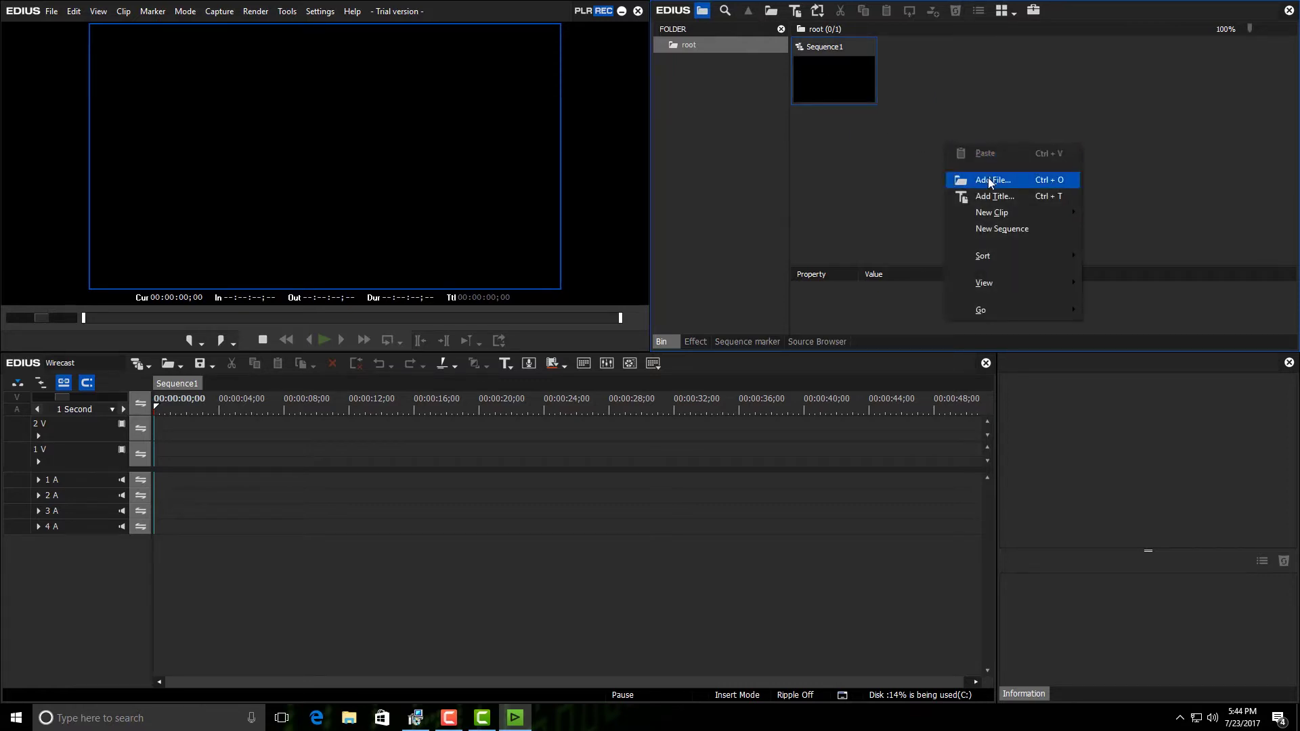
{"action": "left_click", "coordinate": [1010, 121]}
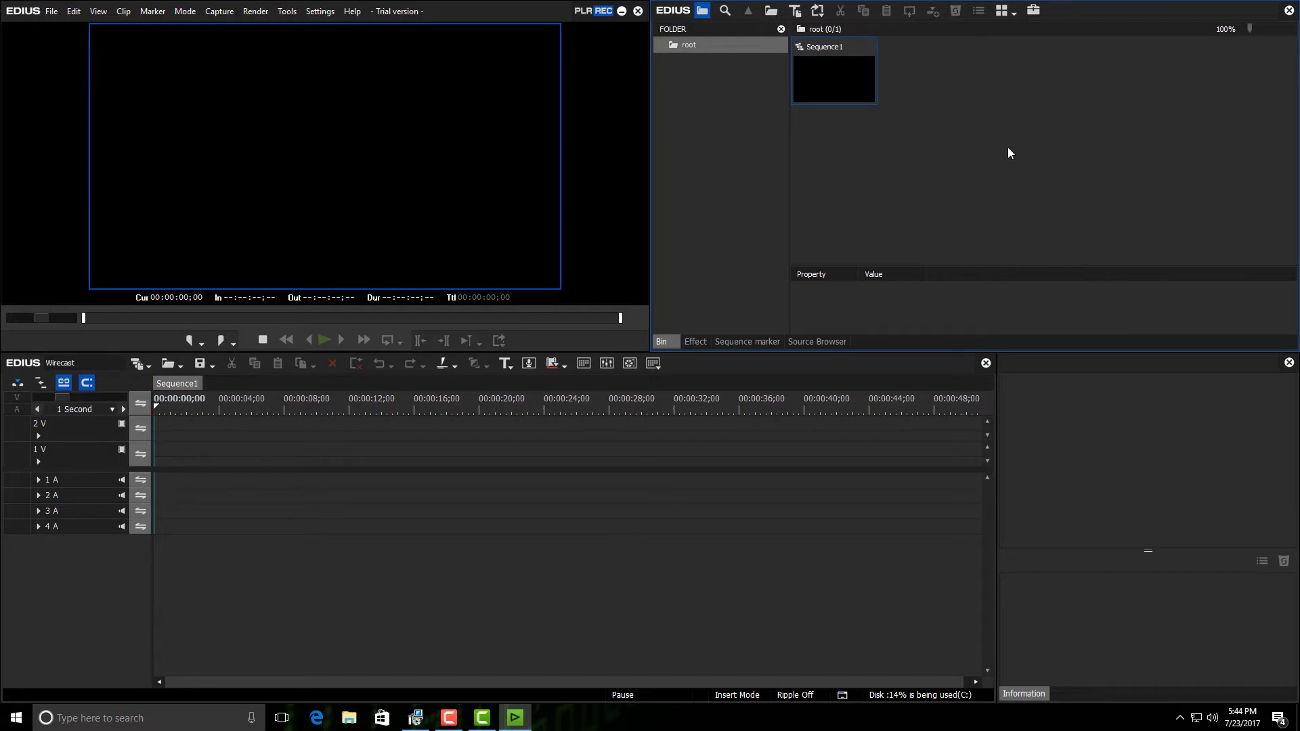
{"action": "double_click", "coordinate": [1008, 149]}
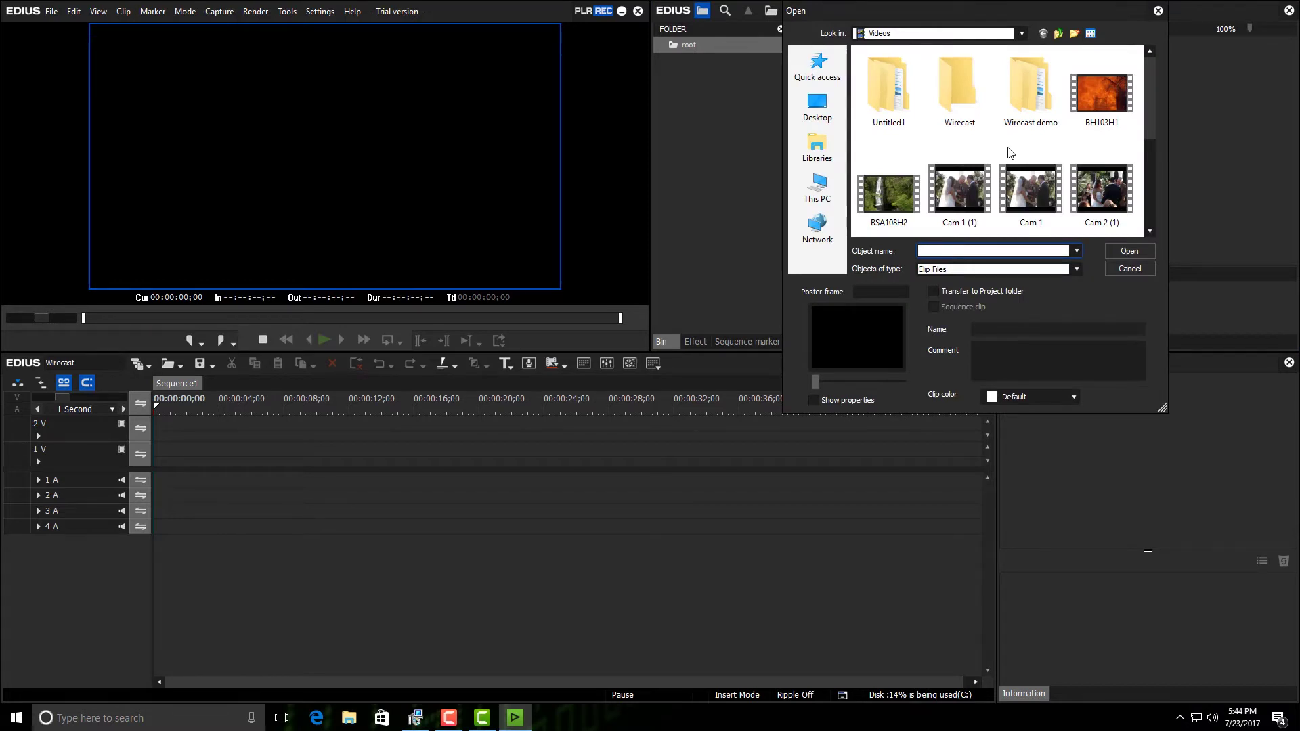
{"action": "left_click", "coordinate": [1030, 189]}
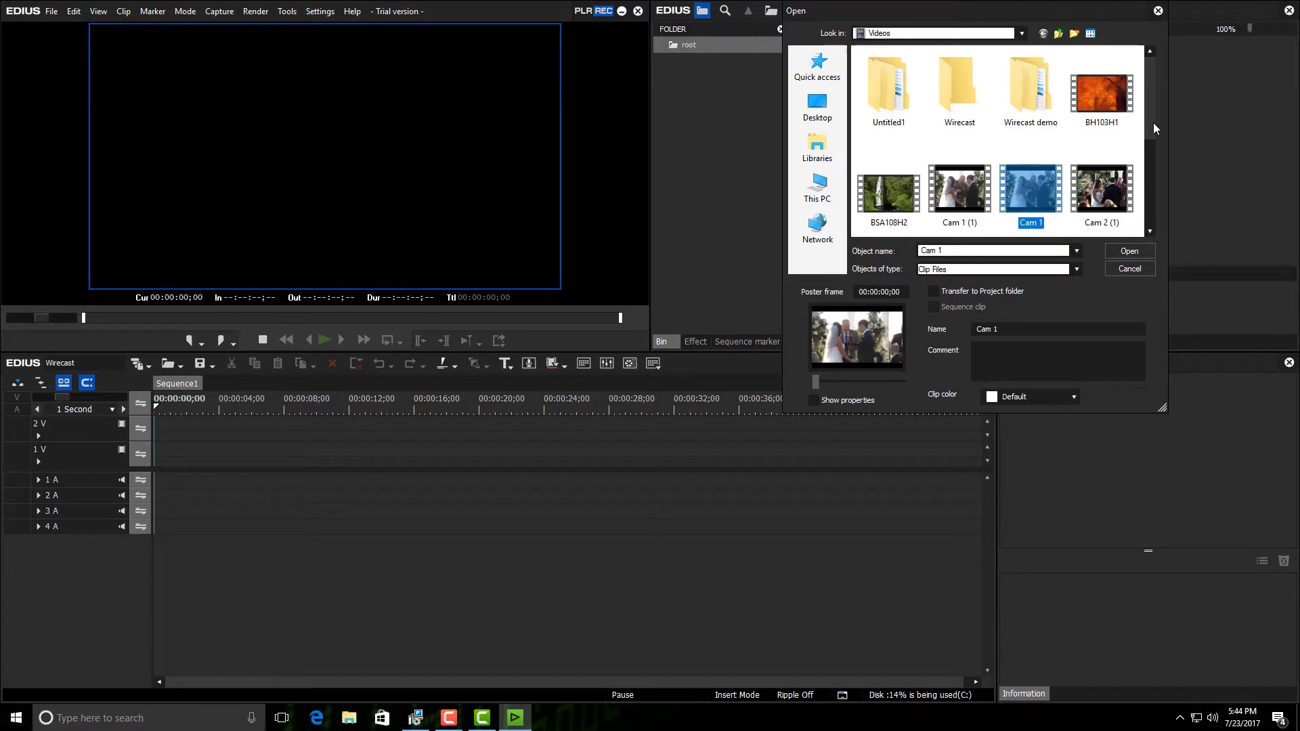
{"action": "left_click_drag", "start_coordinate": [1153, 123], "coordinate": [1157, 164]}
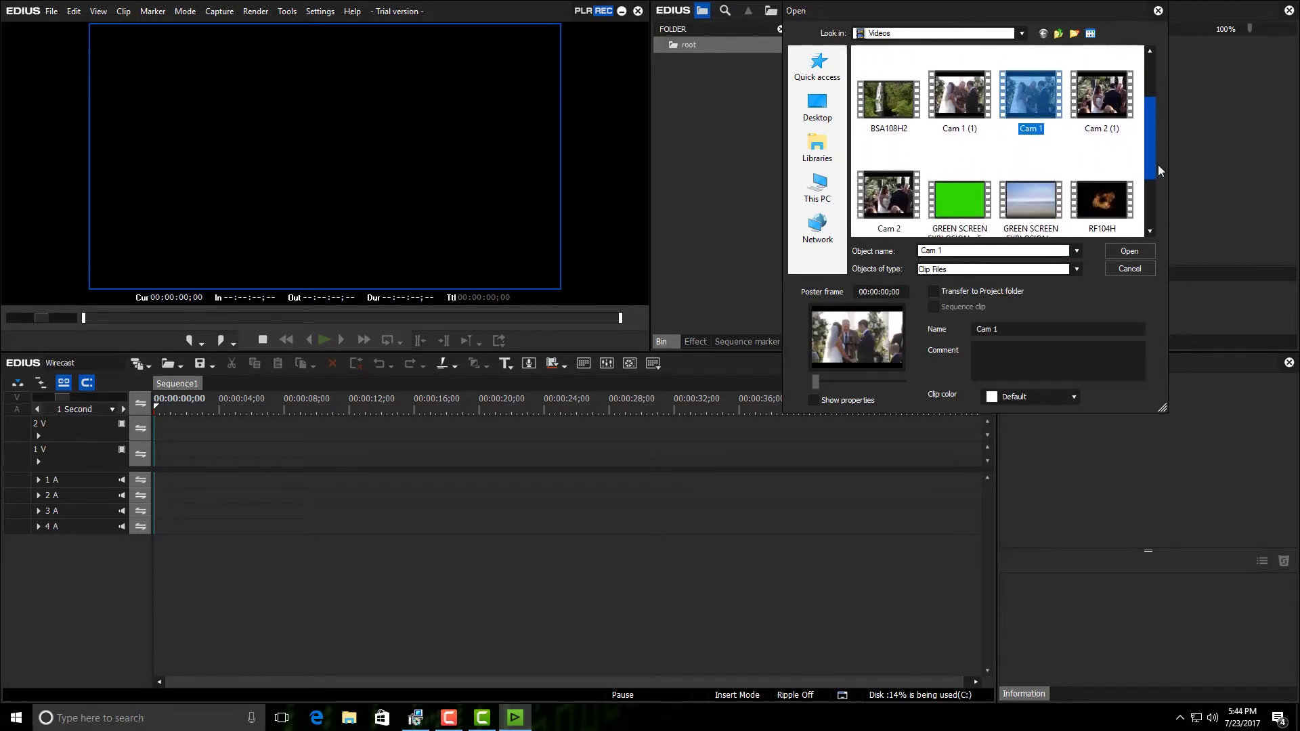
{"action": "left_click", "coordinate": [889, 206], "text": "ctrl"}
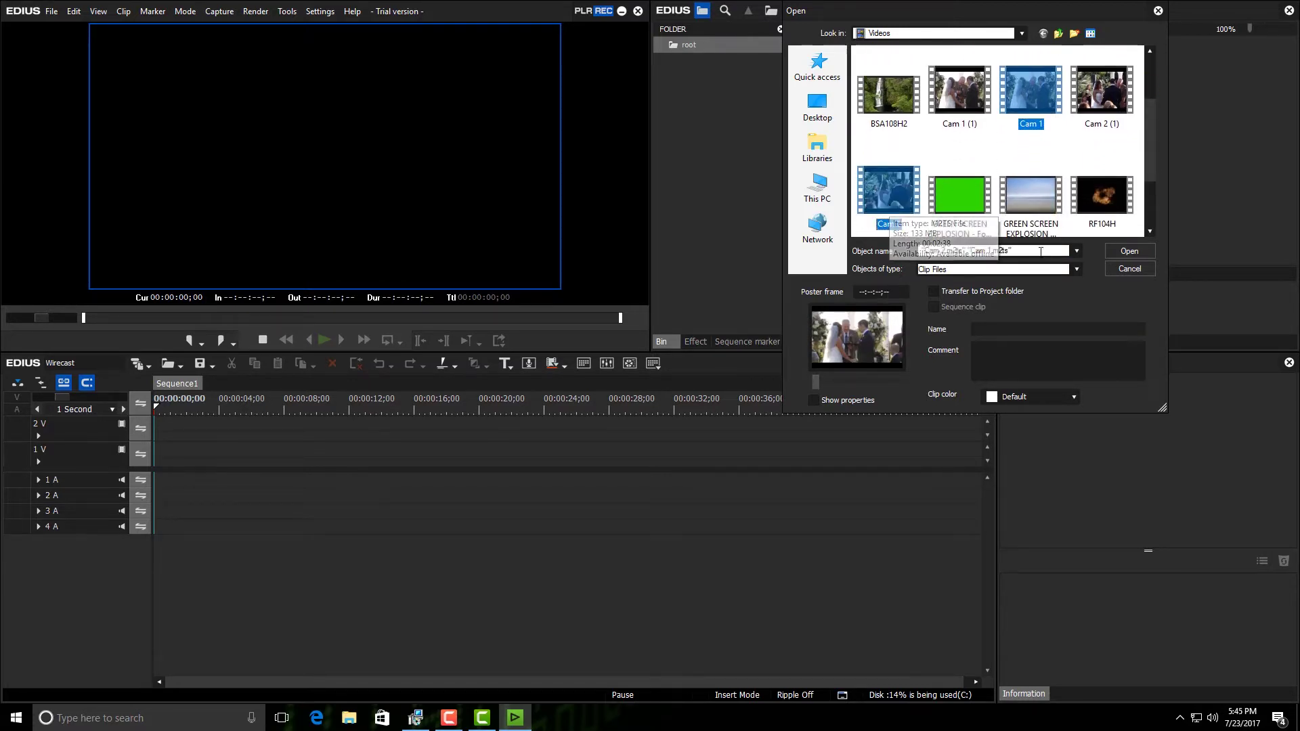
{"action": "left_click", "coordinate": [1129, 251]}
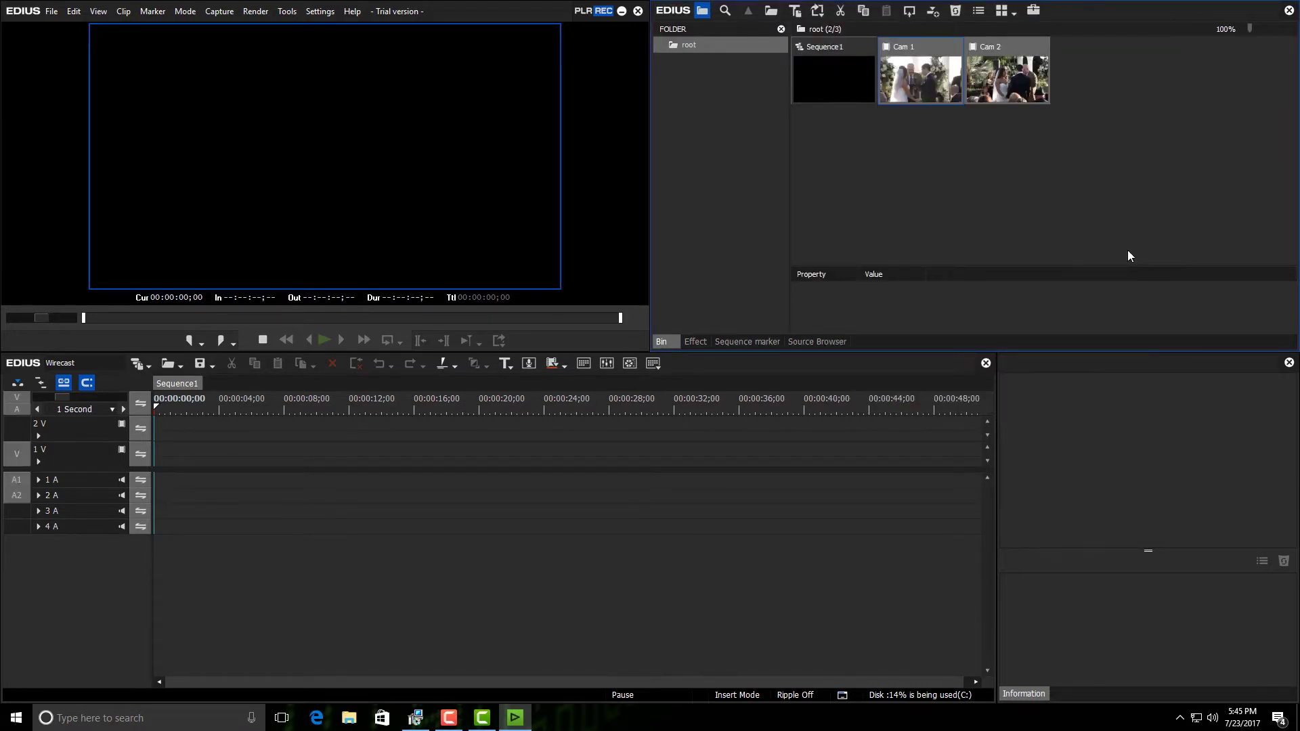
- Clear the bin selection and set the multicam Number of Cameras to 2 + Master
{"action": "left_click", "coordinate": [962, 149]}
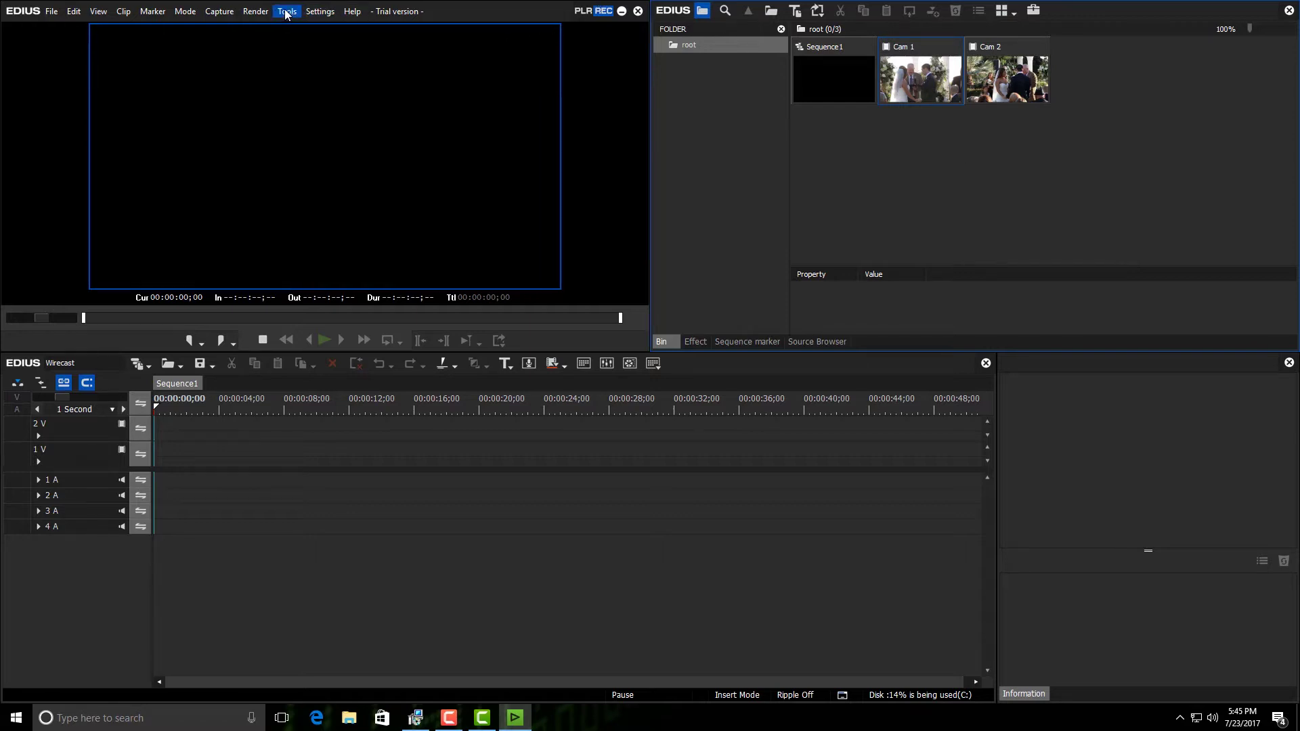
{"action": "left_click", "coordinate": [193, 13]}
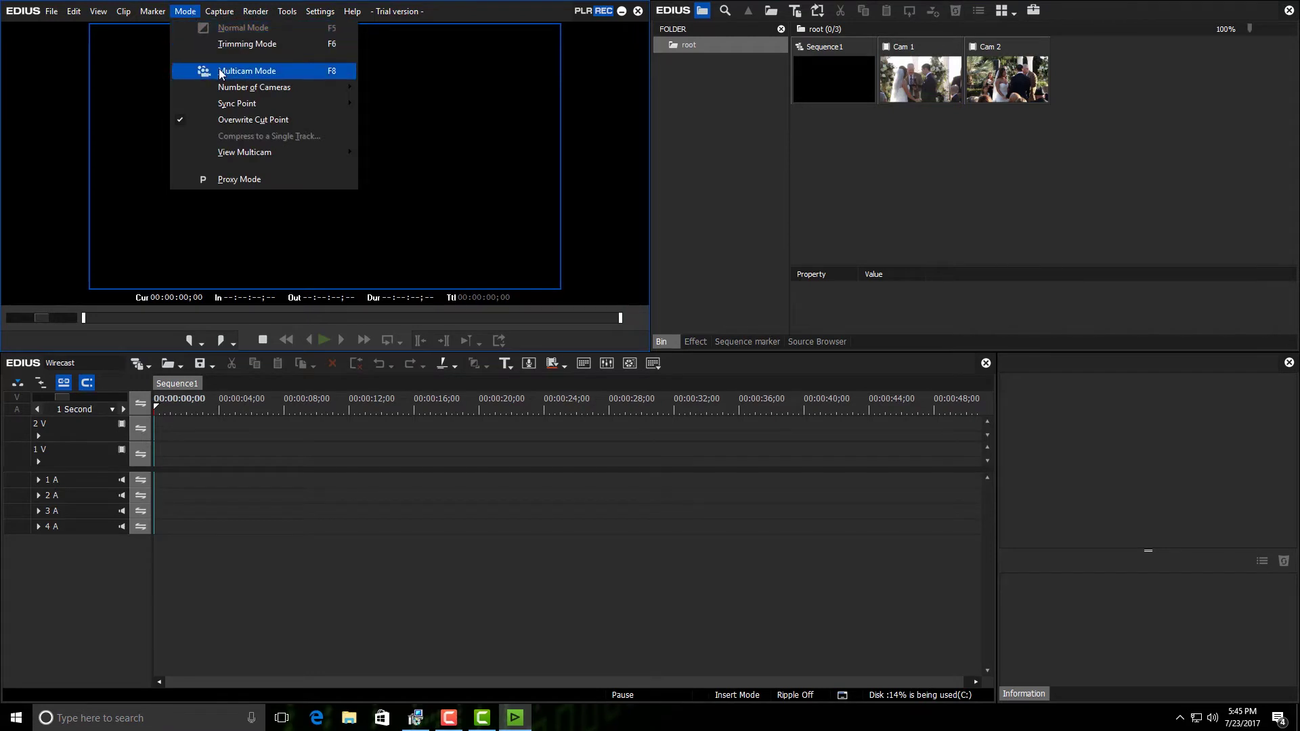
{"action": "mouse_move", "coordinate": [239, 90]}
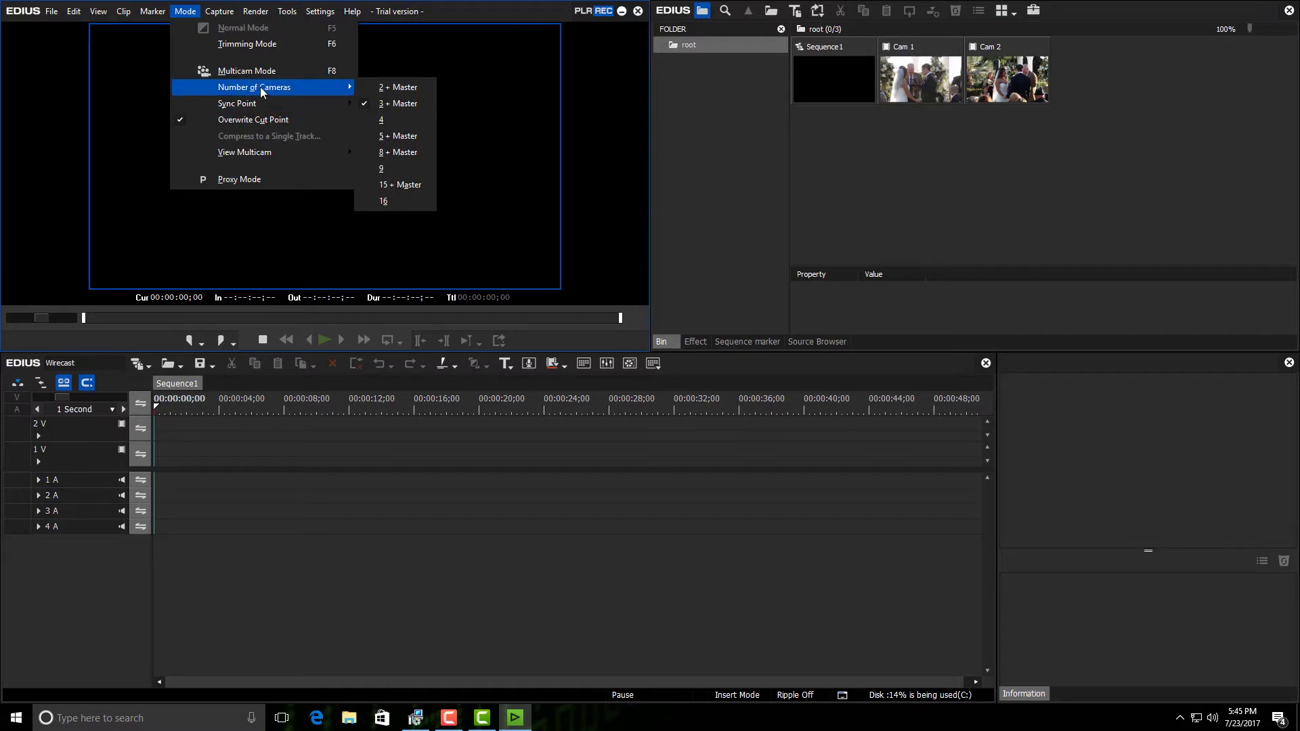
{"action": "left_click", "coordinate": [385, 92]}
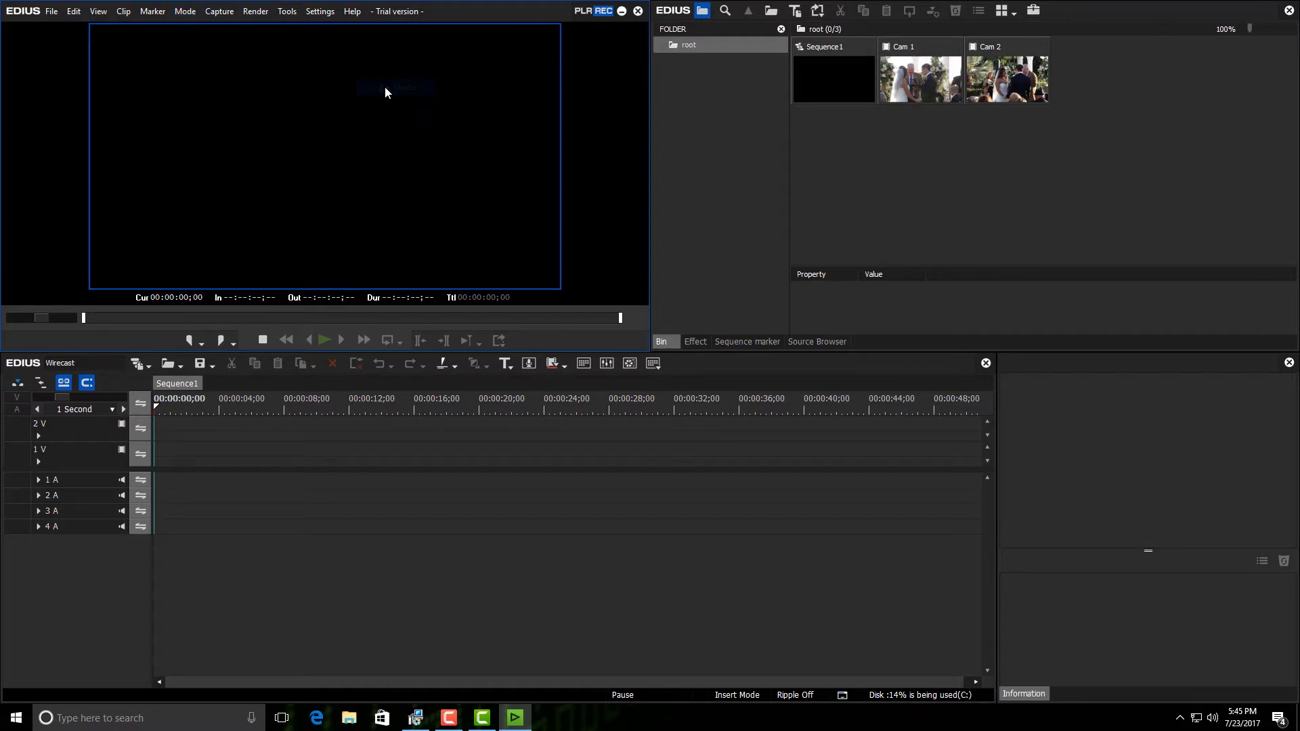
{"action": "left_click", "coordinate": [195, 12]}
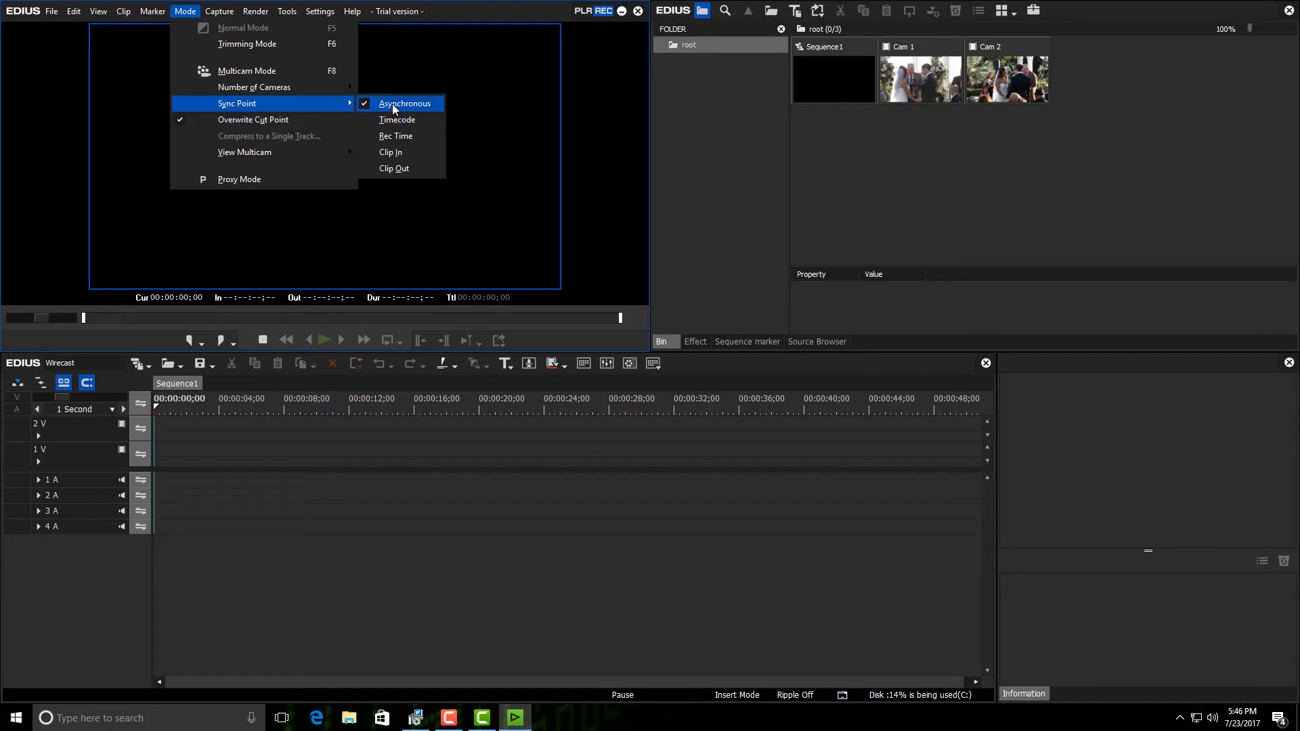
- Leave the multicam sync point set to Asynchronous
{"action": "left_click", "coordinate": [392, 104]}
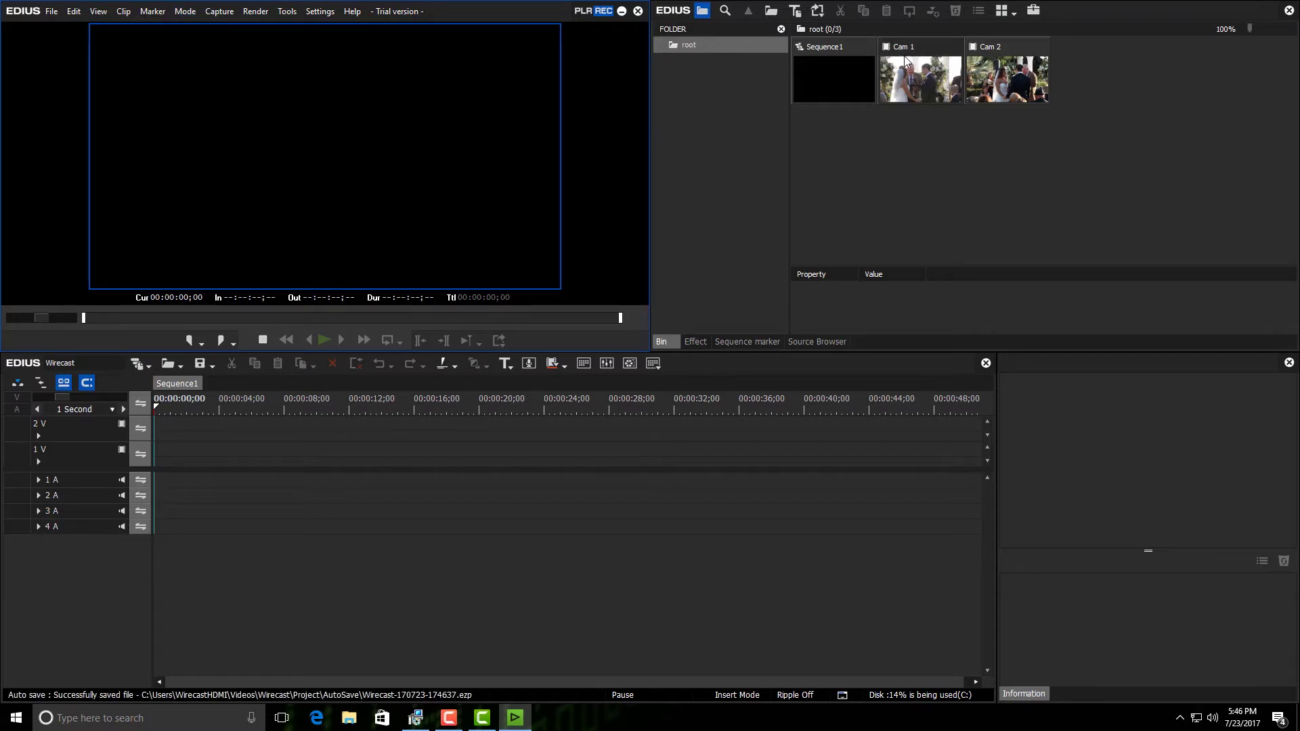
- Place Cam 1 on track 1V and Cam 2 on 2V, expanding both audio waveforms
{"action": "left_click_drag", "start_coordinate": [905, 61], "coordinate": [157, 463]}
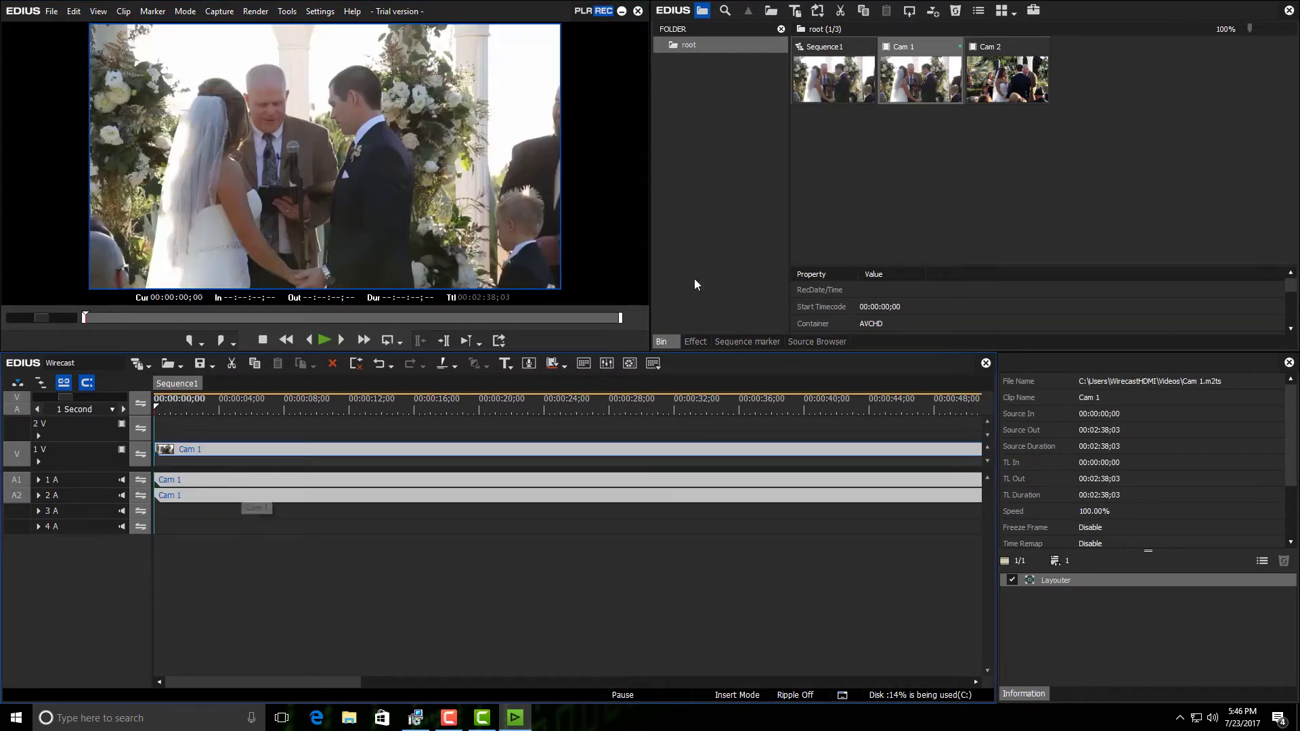
{"action": "left_click_drag", "start_coordinate": [1002, 76], "coordinate": [157, 430]}
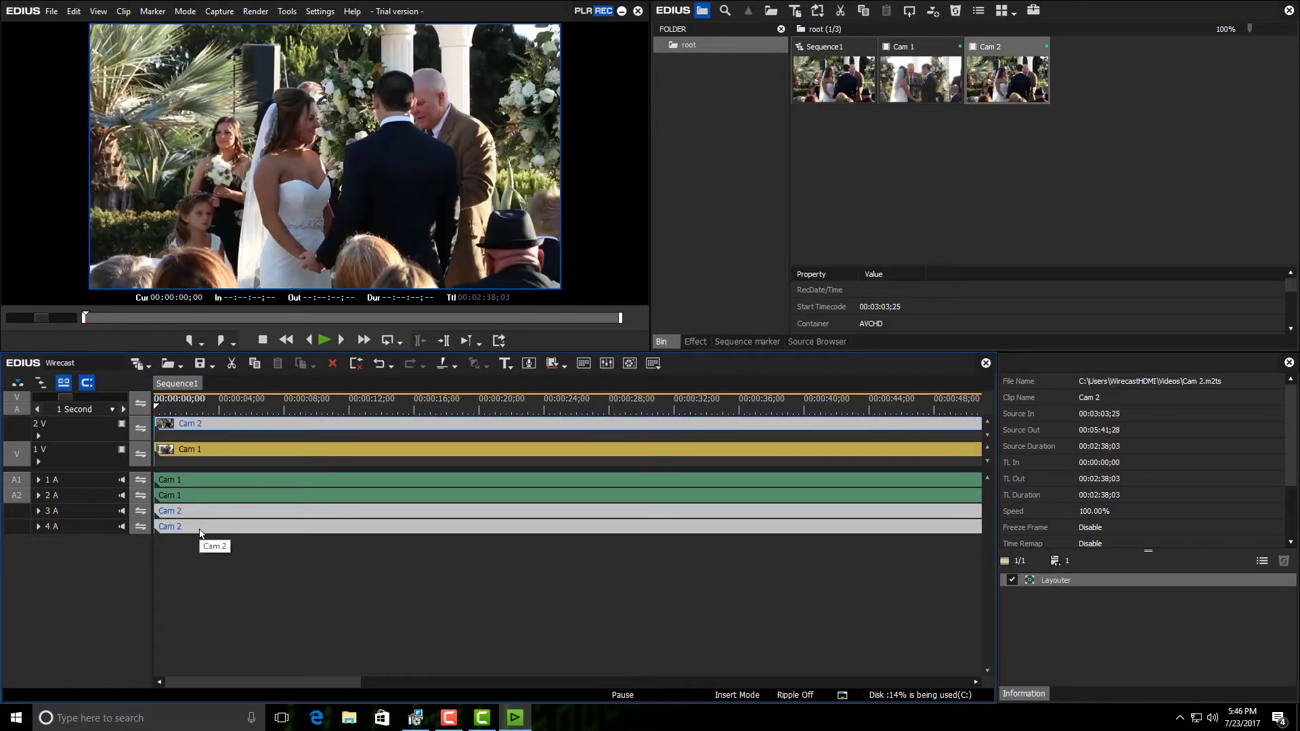
{"action": "left_click", "coordinate": [37, 480]}
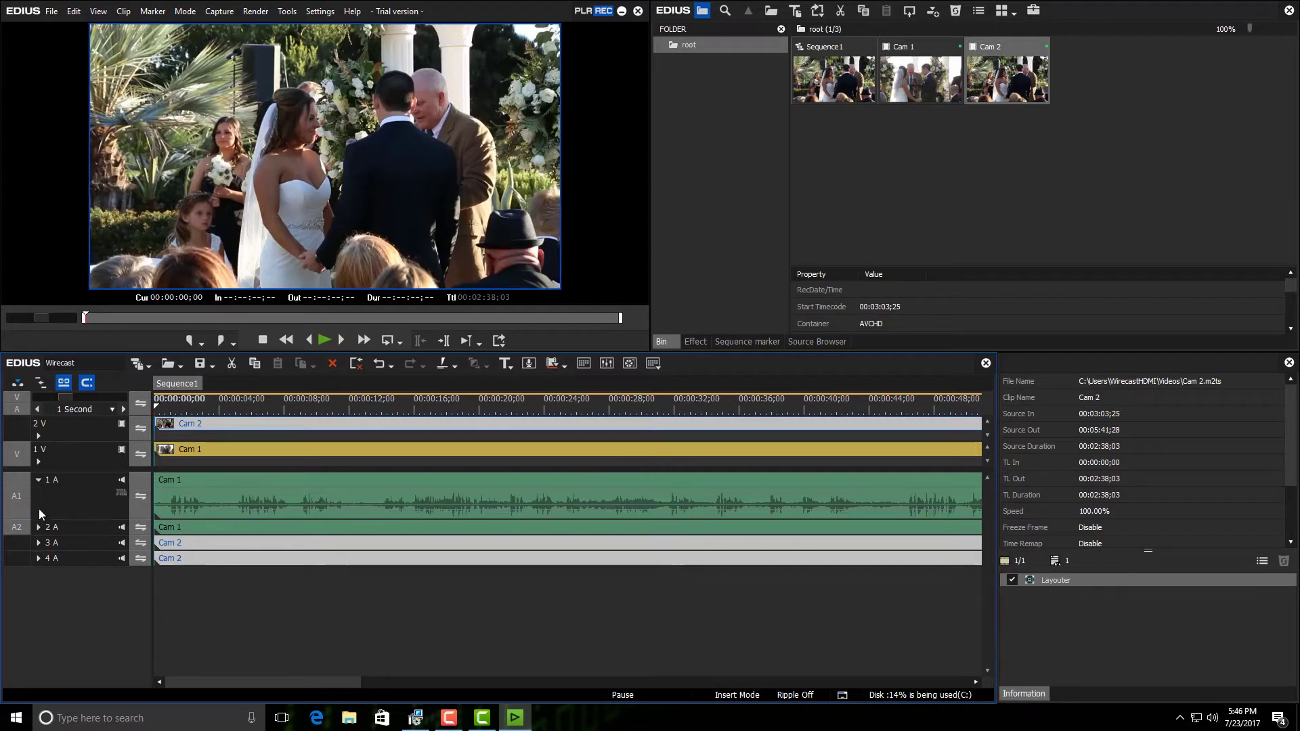
{"action": "left_click", "coordinate": [38, 543]}
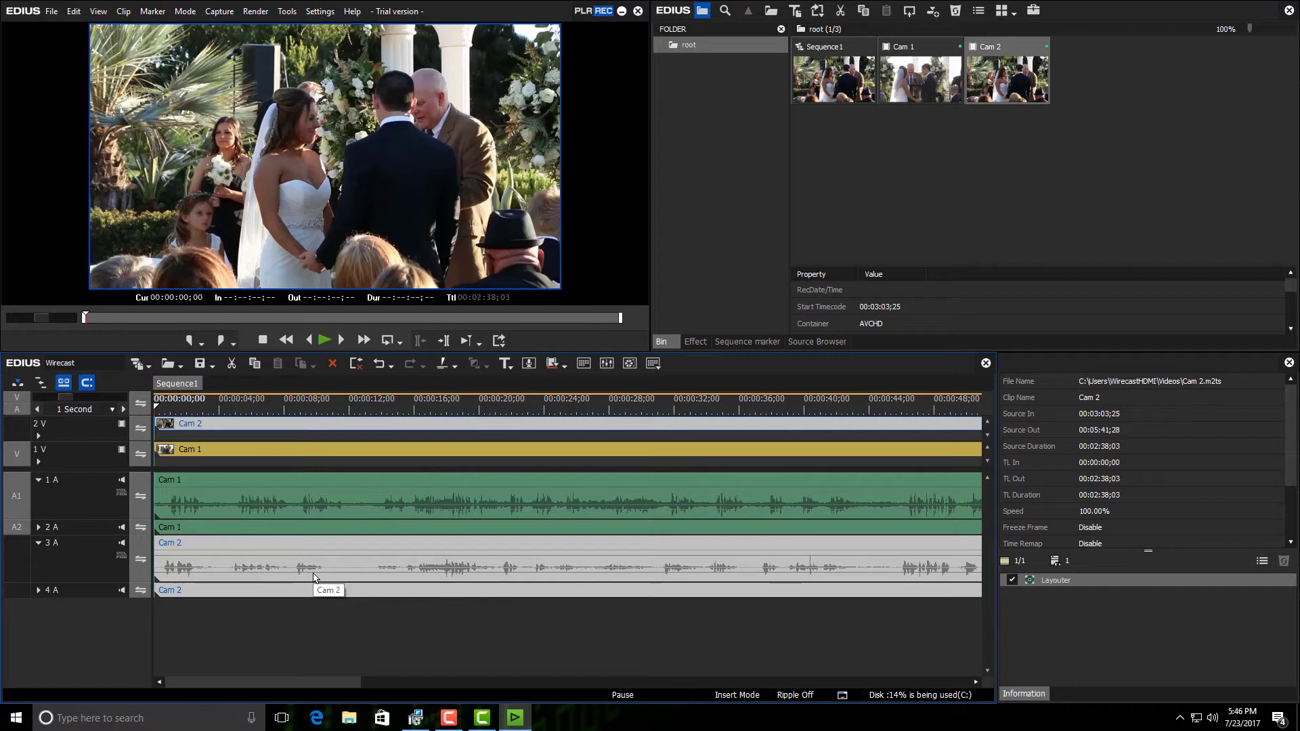
- Zoom in and slide the Cam 2 clips later so they start 12 frames in, matching Cam 1's audio
{"action": "scroll", "coordinate": [337, 488], "scroll_direction": "up", "scroll_amount": 2}
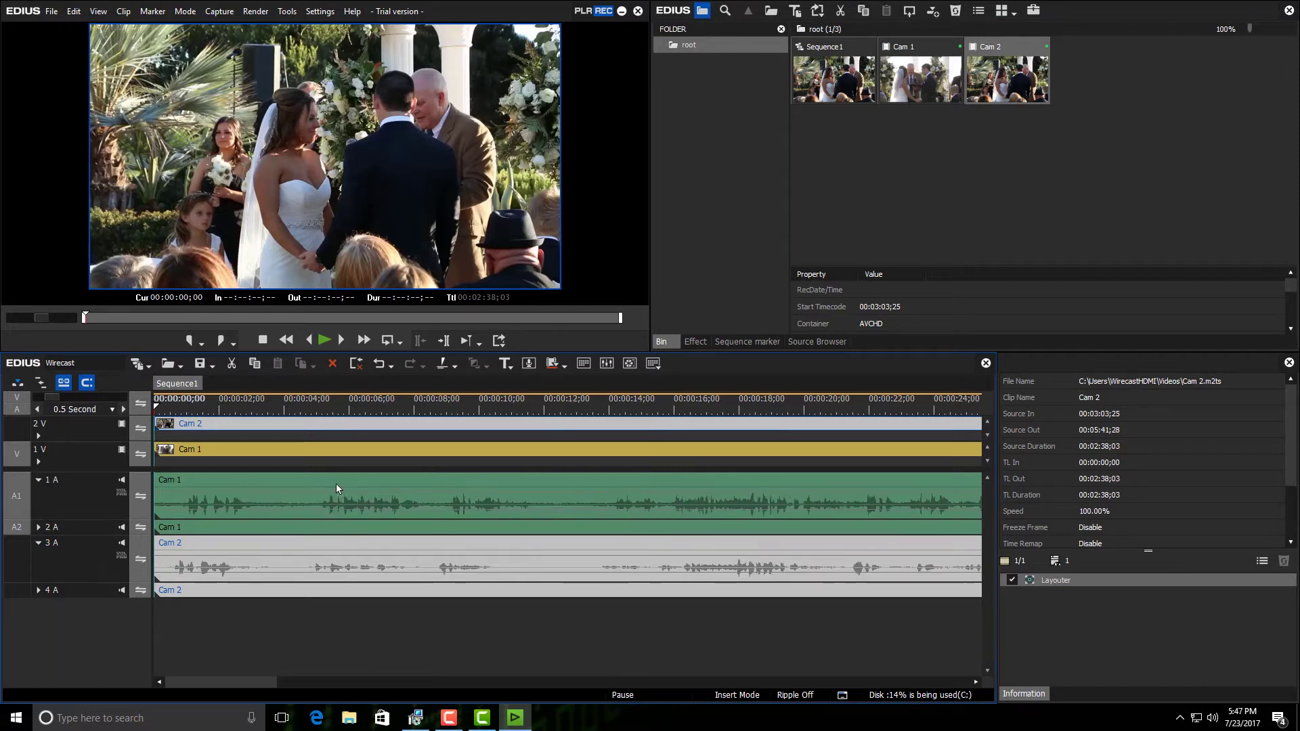
{"action": "scroll", "coordinate": [337, 488], "scroll_direction": "up", "scroll_amount": 1}
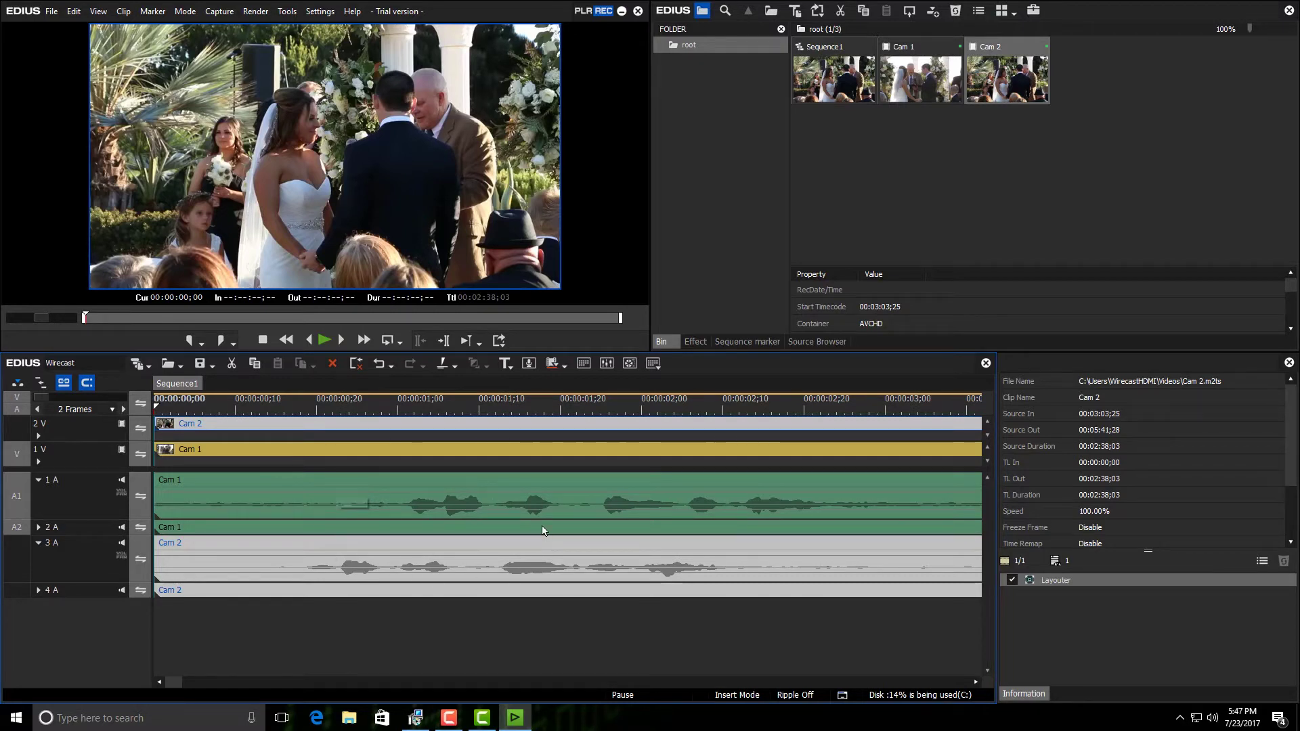
{"action": "left_click_drag", "start_coordinate": [318, 543], "coordinate": [434, 545]}
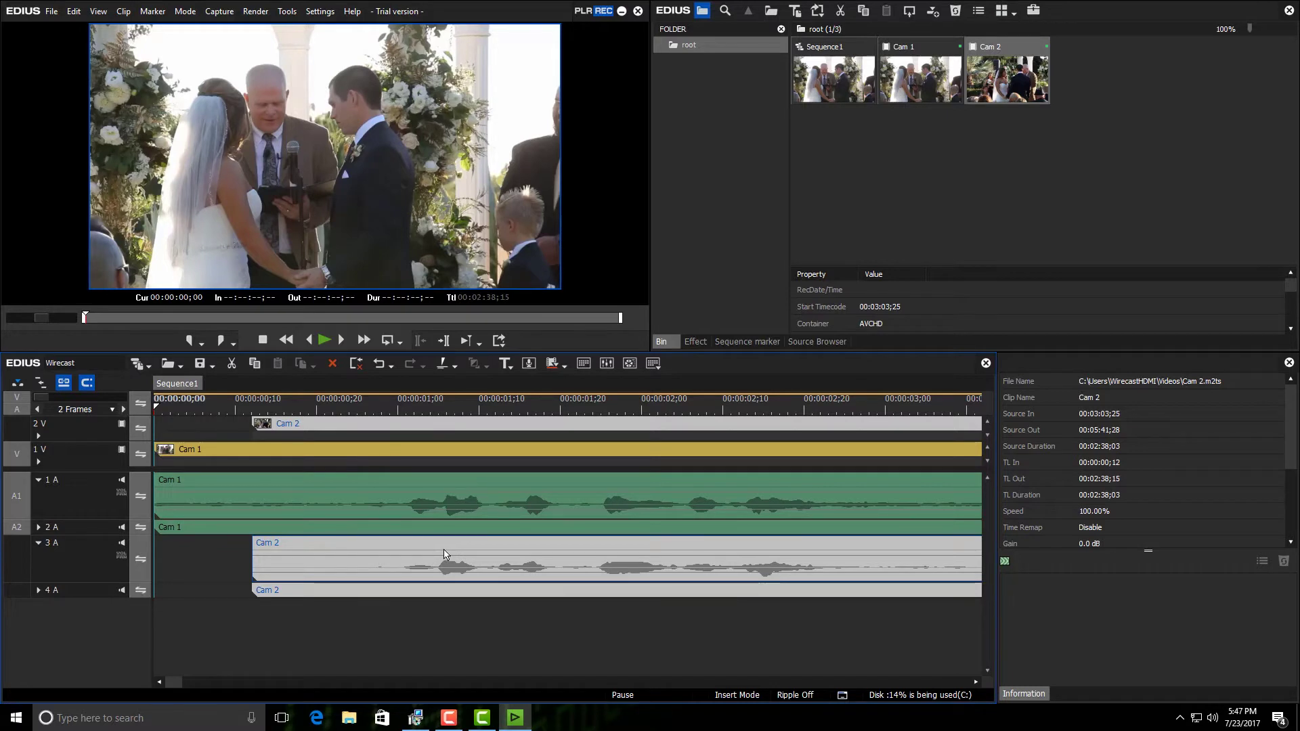
{"action": "scroll", "coordinate": [439, 549], "scroll_direction": "up", "scroll_amount": 1}
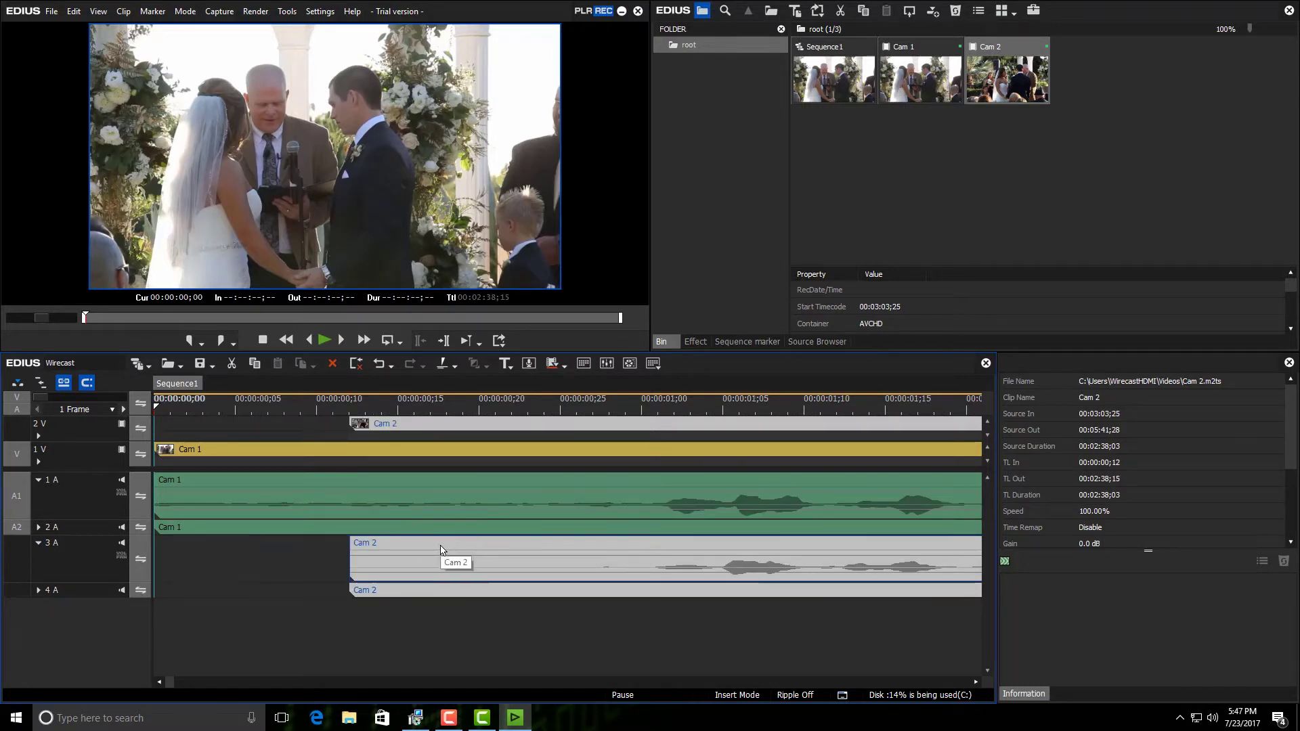
{"action": "scroll", "coordinate": [440, 549], "scroll_direction": "down", "scroll_amount": 5}
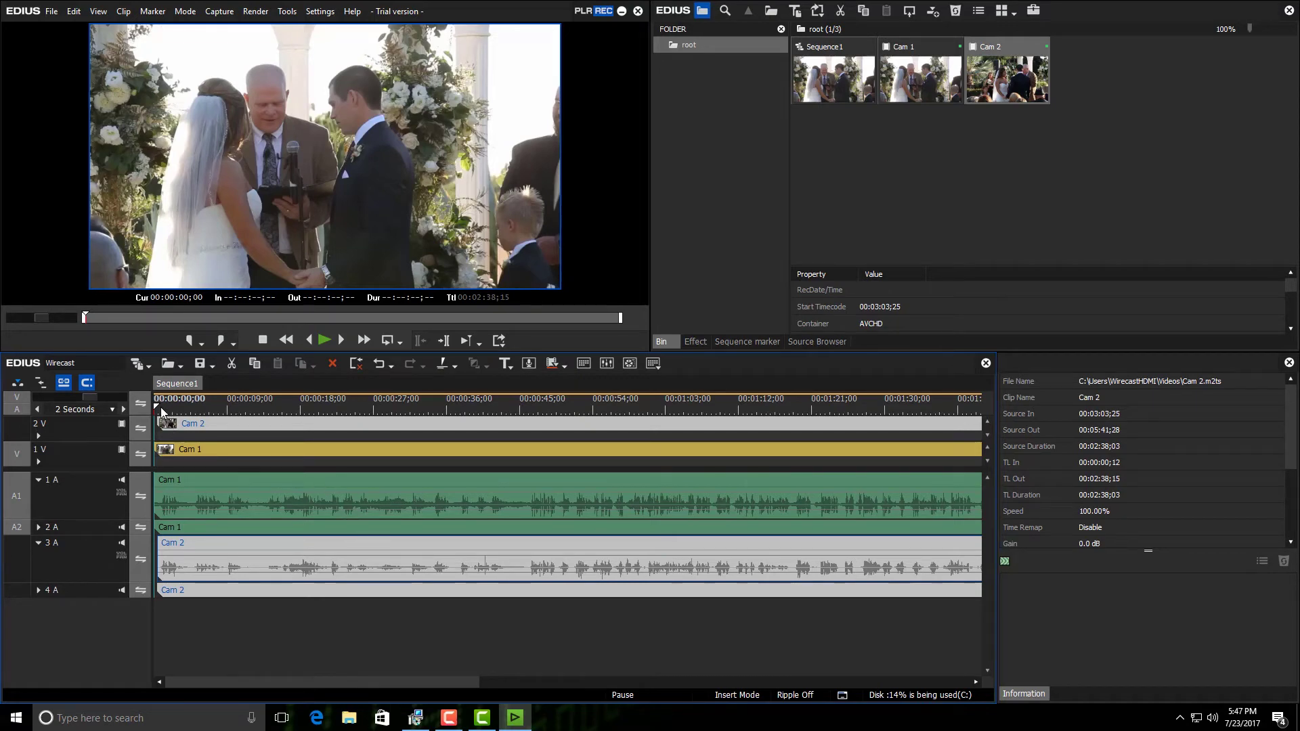
- Play back to check sync, then collapse and mute audio tracks 3 A and 4 A
{"action": "key", "text": "space"}
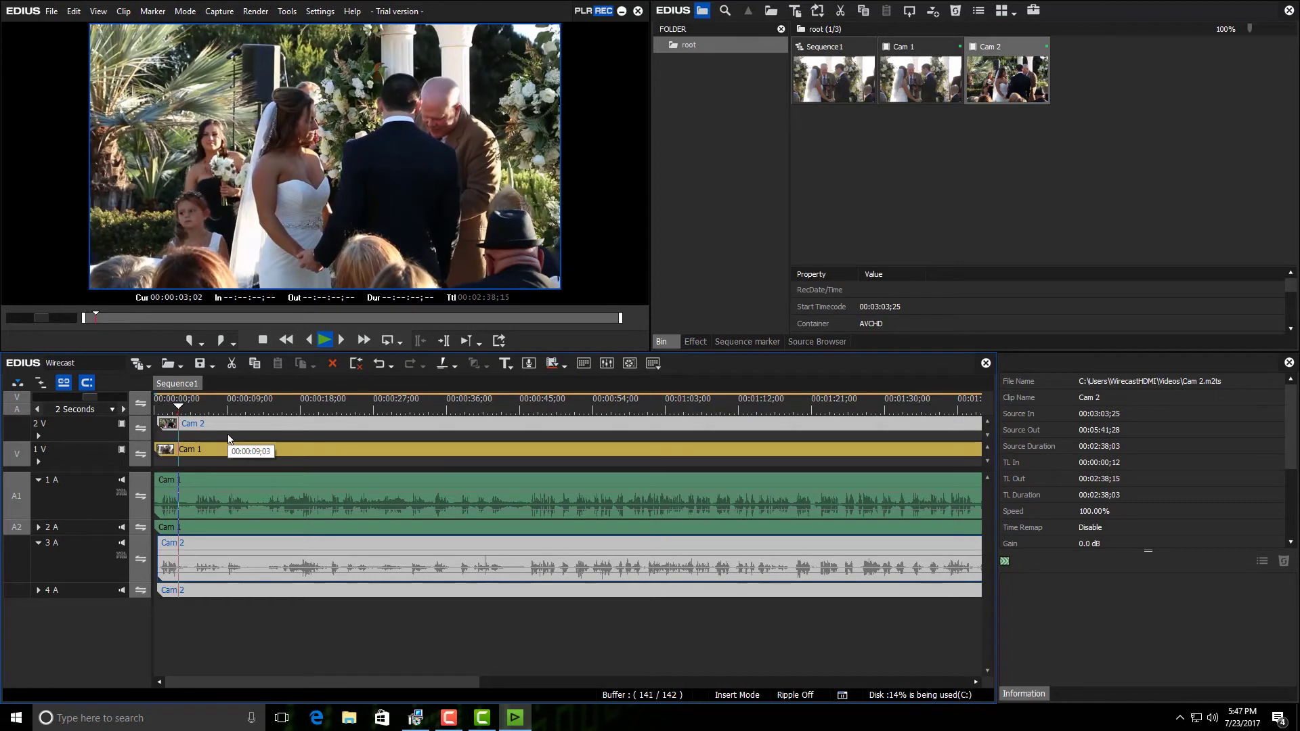
{"action": "key", "text": "space"}
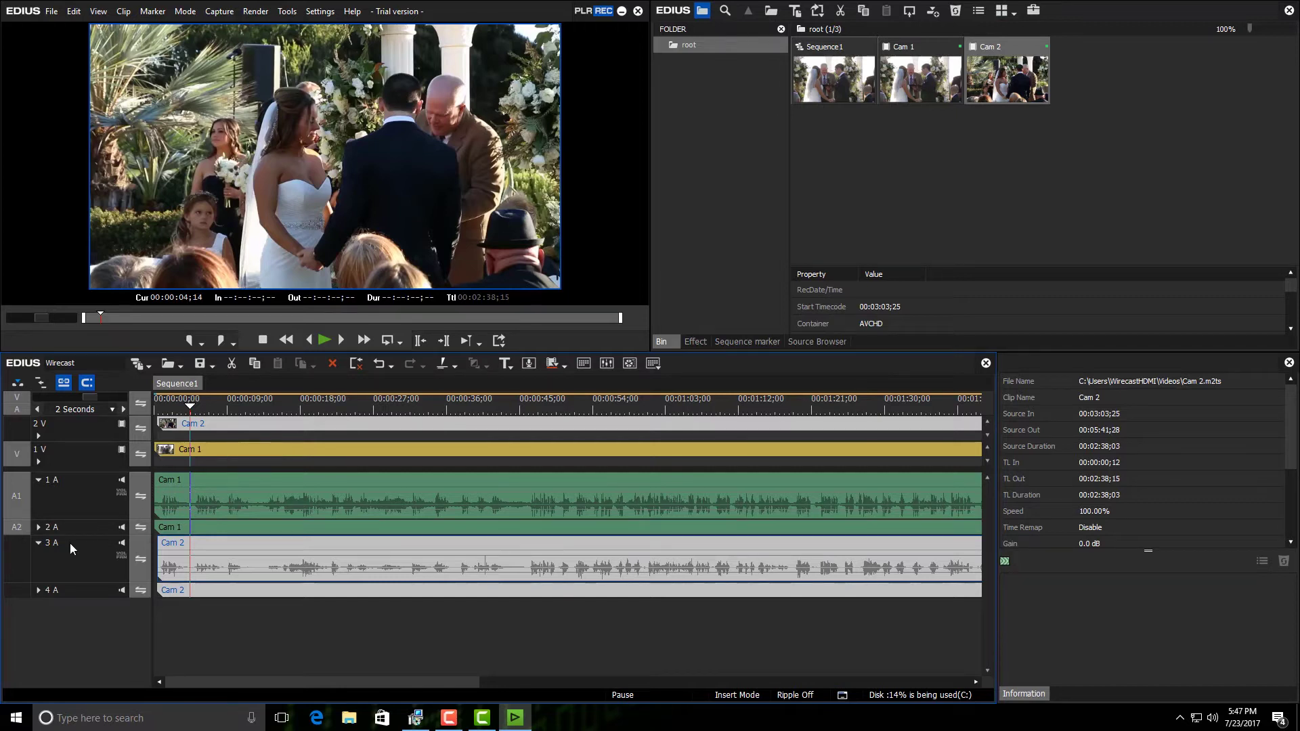
{"action": "left_click", "coordinate": [38, 542]}
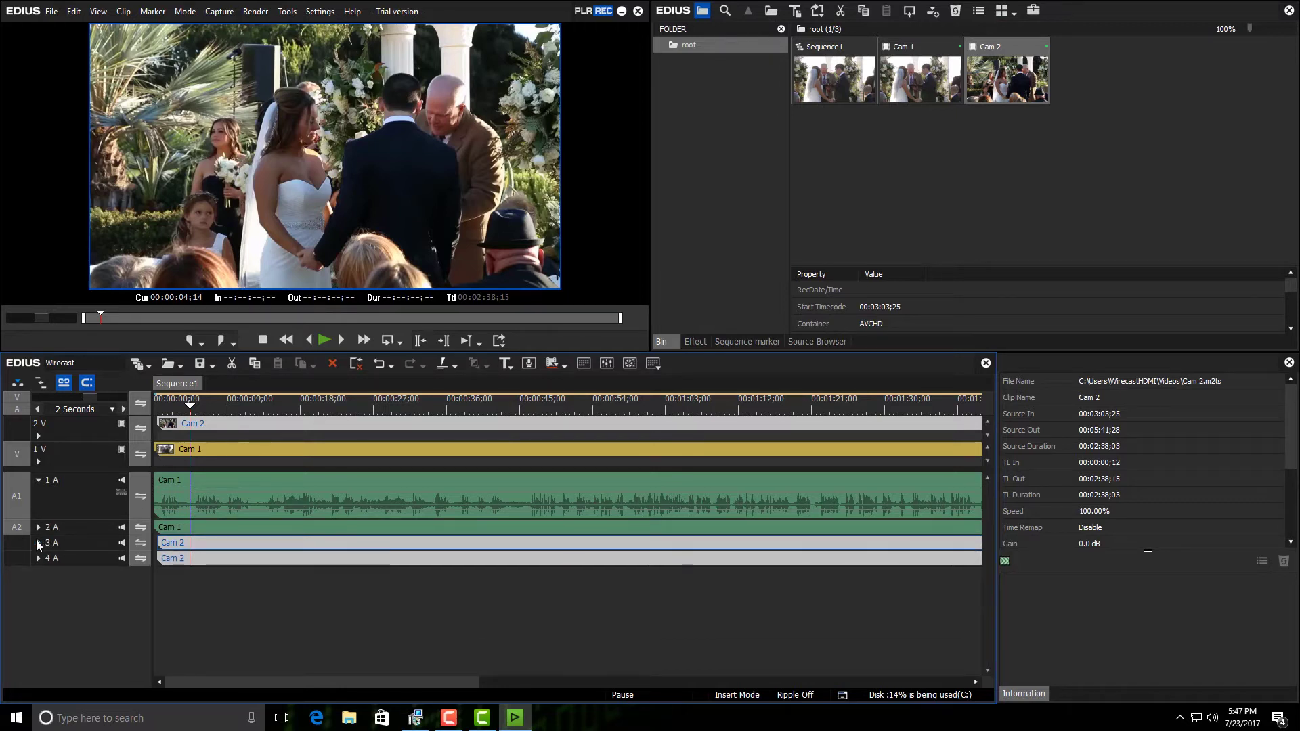
{"action": "left_click", "coordinate": [122, 543]}
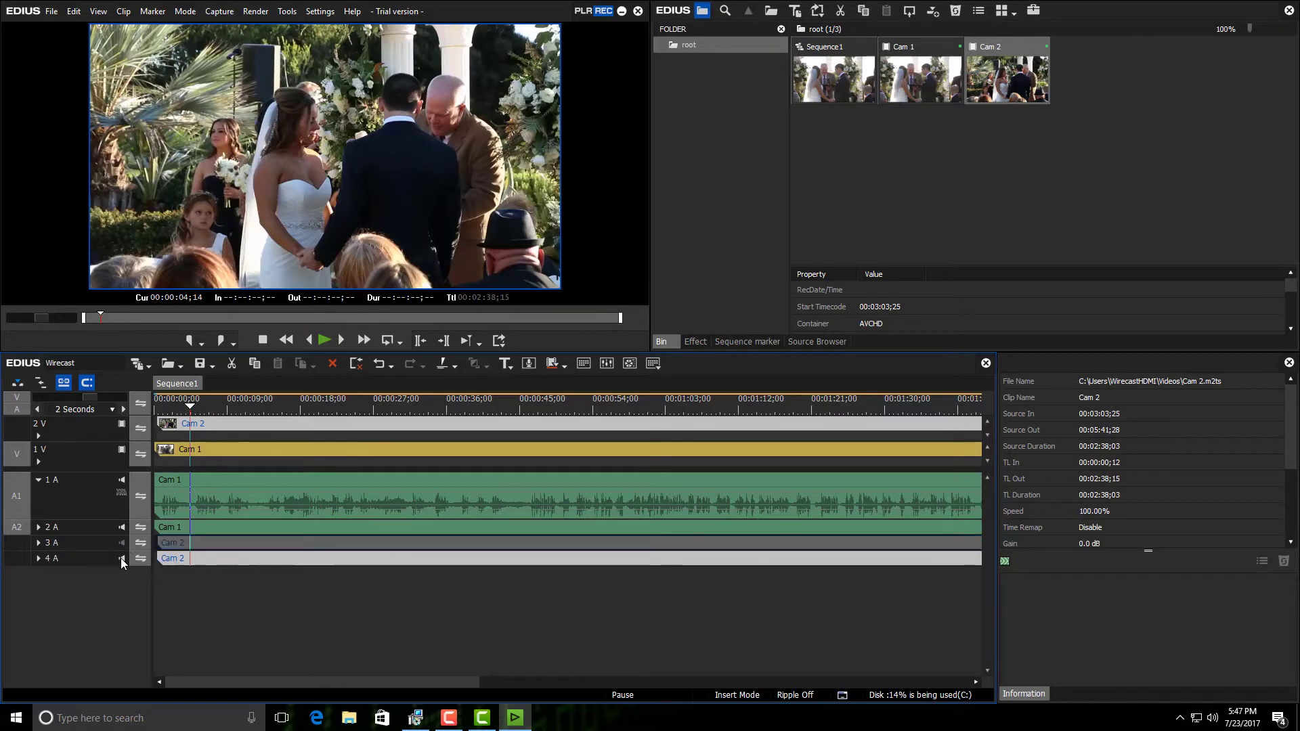
{"action": "left_click", "coordinate": [121, 557]}
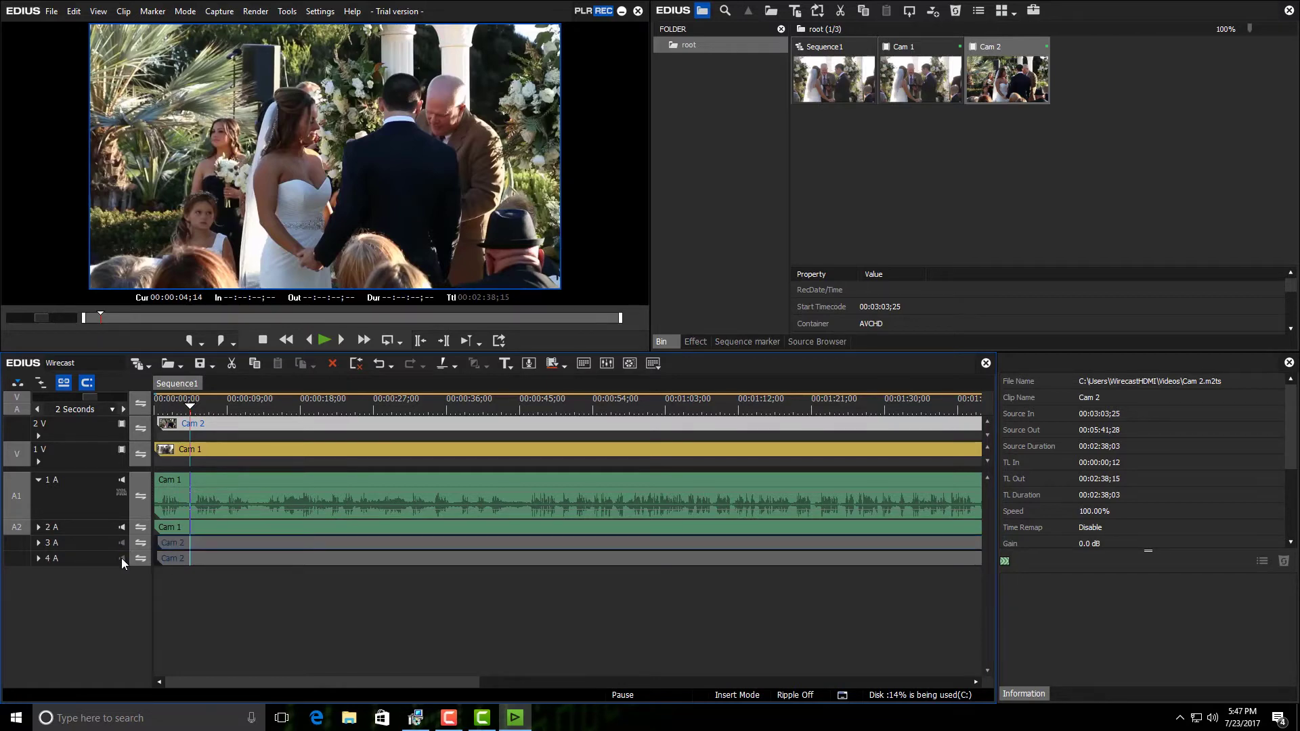
- Delete Cam 2's audio clips without ripple and return the playhead to the sequence start
{"action": "right_click", "coordinate": [201, 541]}
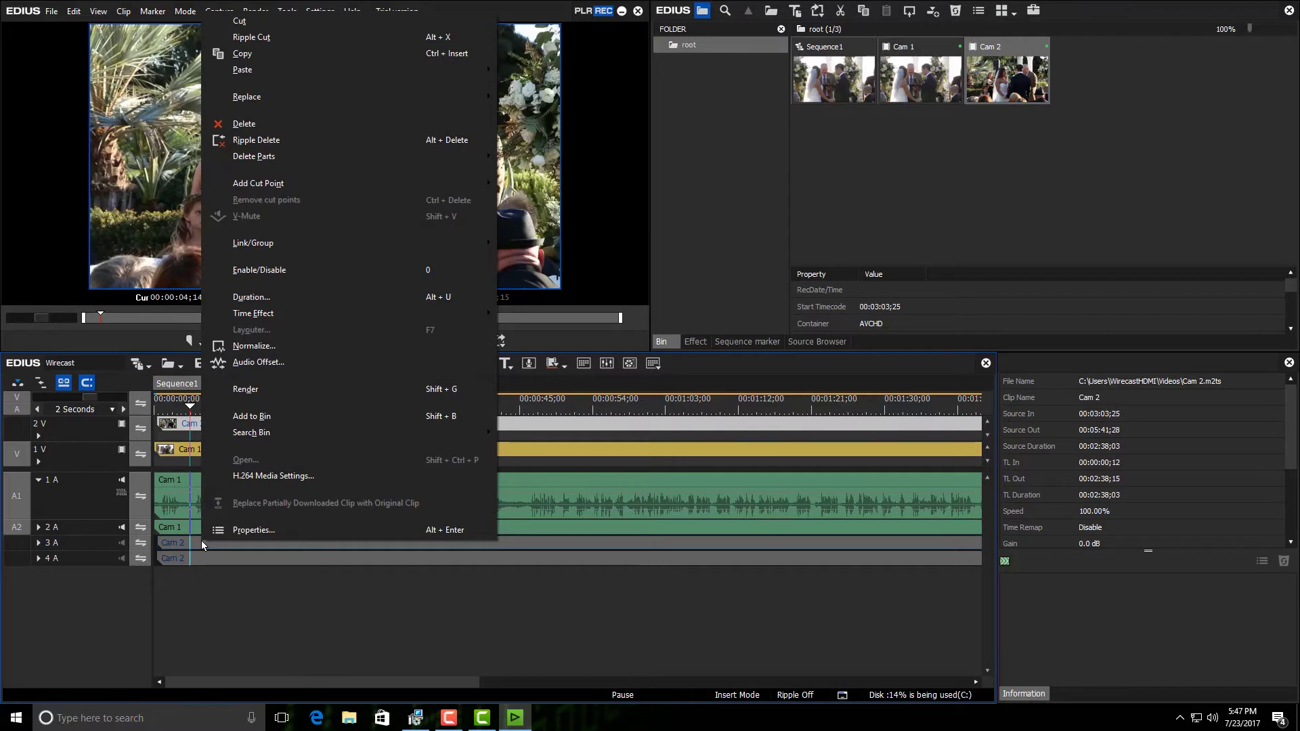
{"action": "mouse_move", "coordinate": [337, 242]}
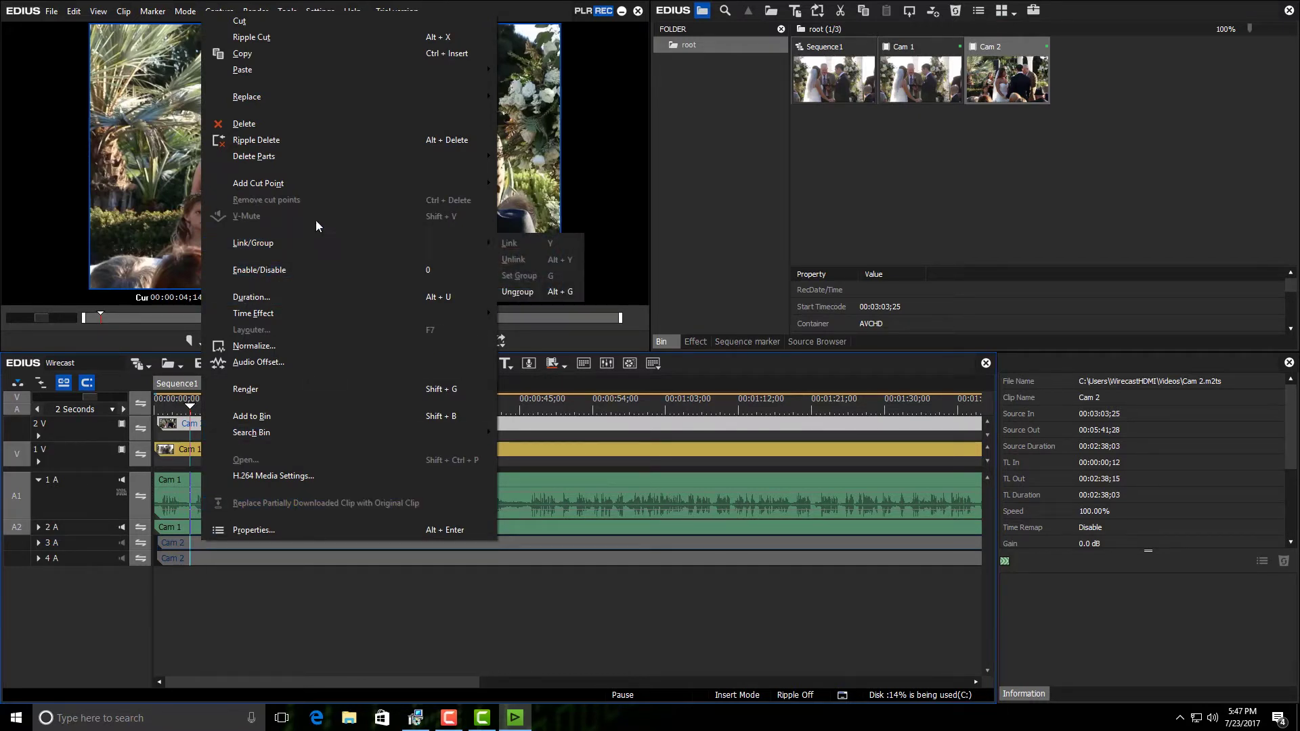
{"action": "mouse_move", "coordinate": [279, 159]}
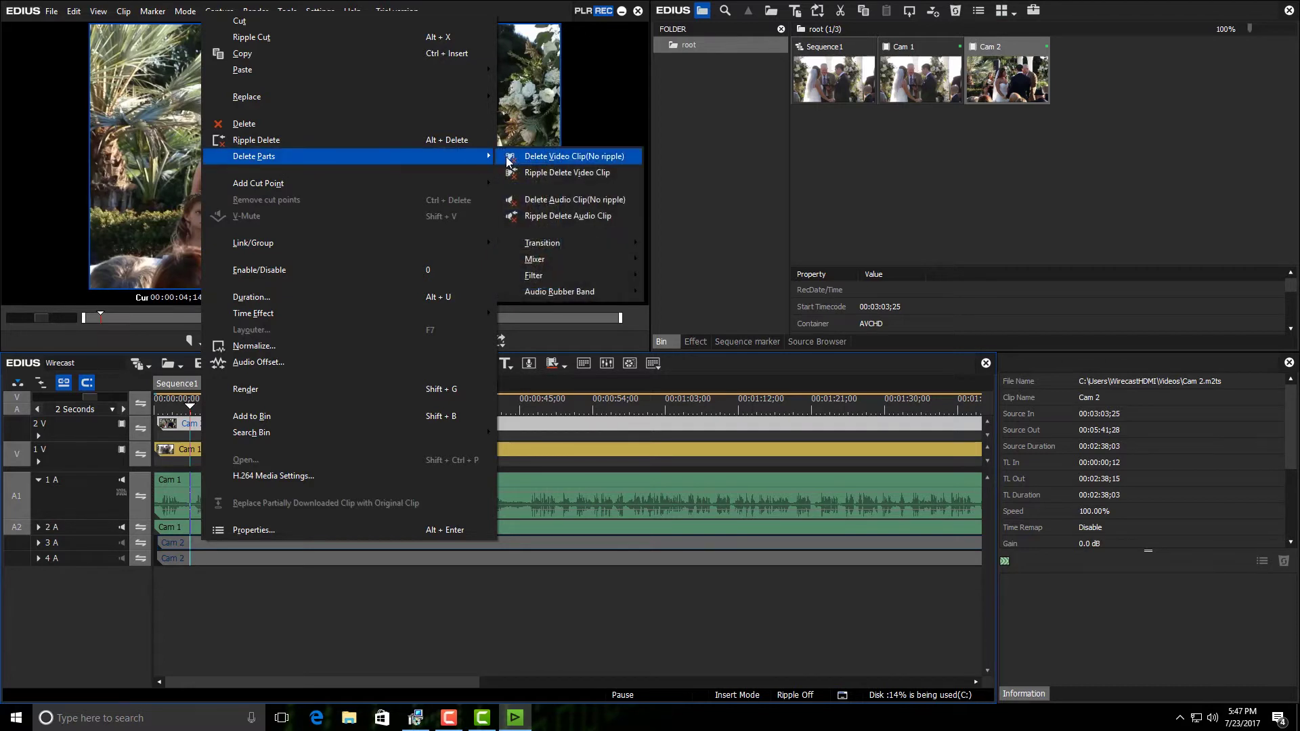
{"action": "left_click", "coordinate": [560, 201]}
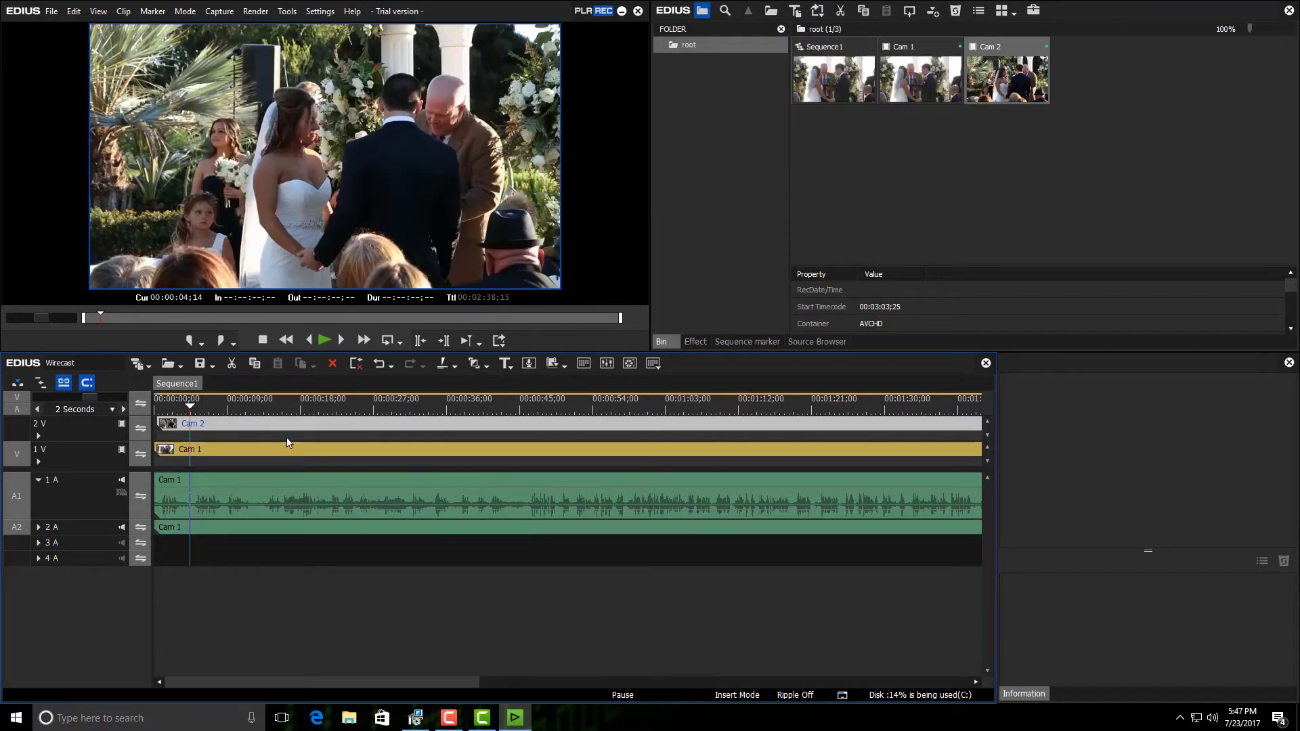
{"action": "left_click", "coordinate": [178, 404]}
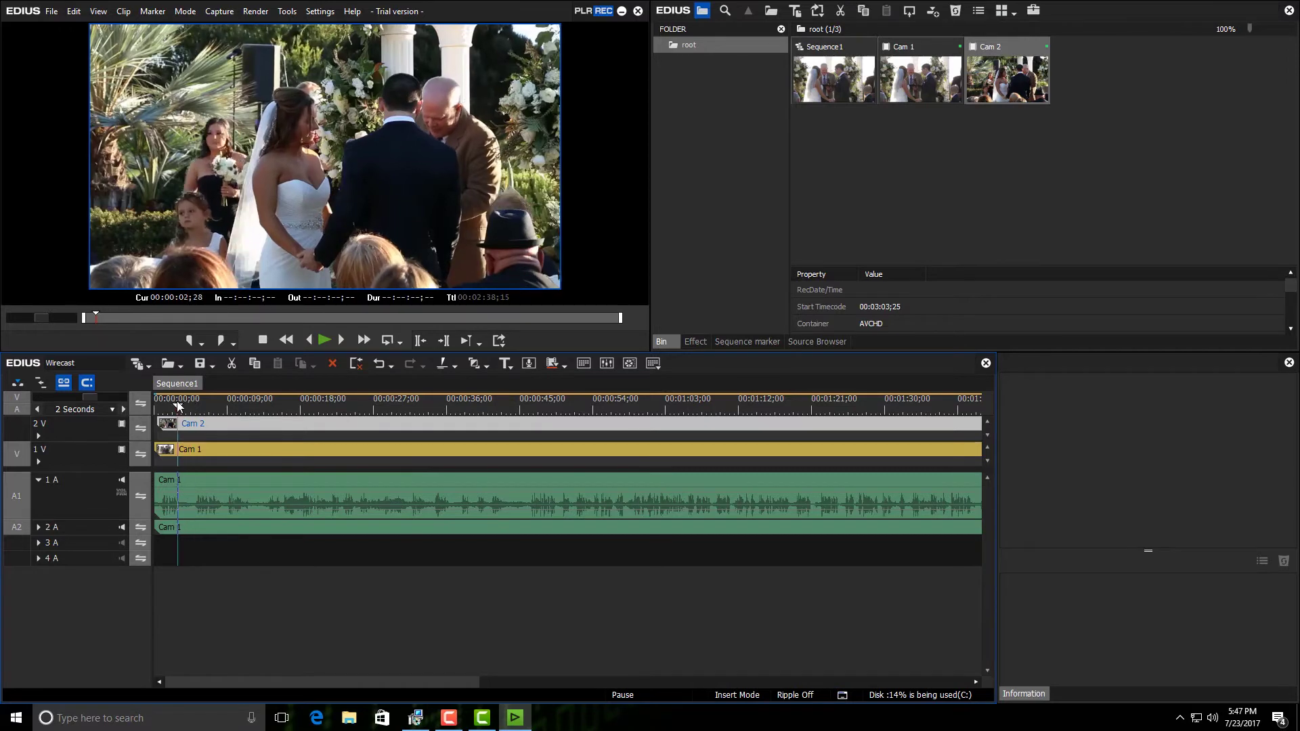
{"action": "left_click_drag", "start_coordinate": [177, 401], "coordinate": [153, 401]}
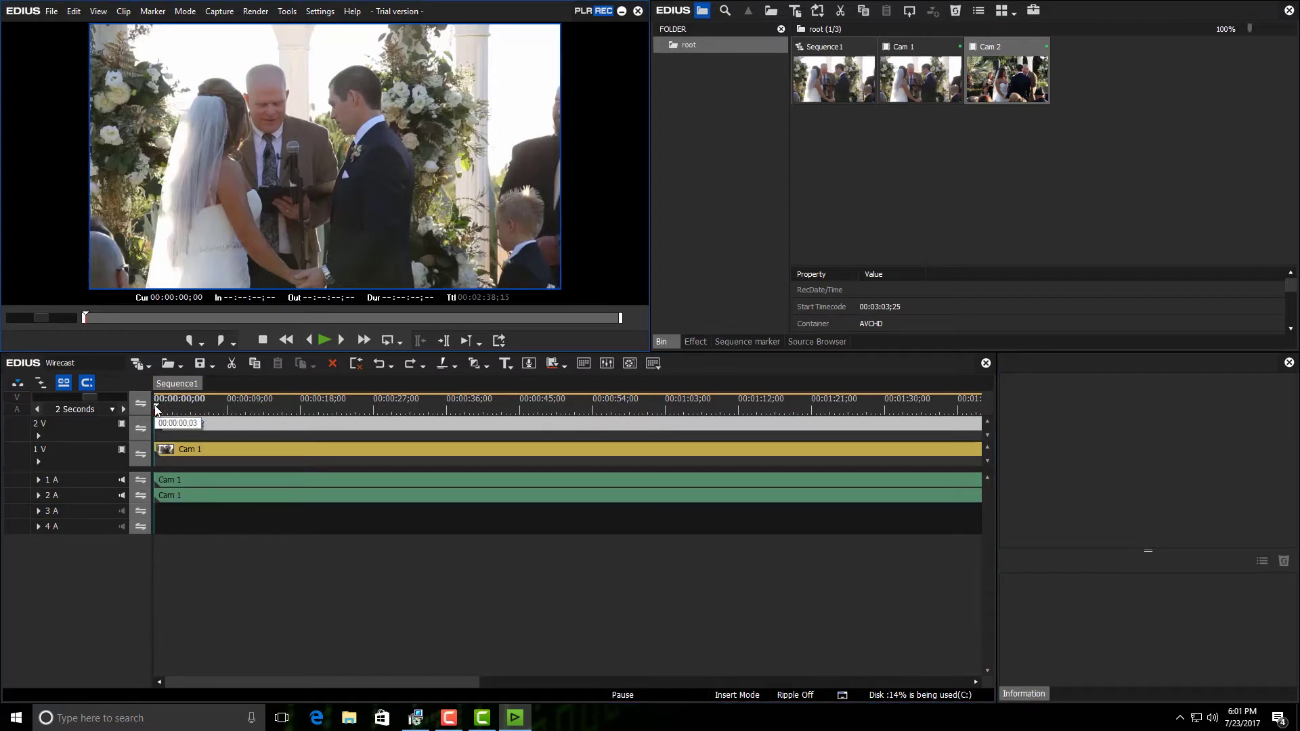
- Reposition the Cam 2 clip on track 2V and switch to Multicam Mode
{"action": "left_click_drag", "start_coordinate": [156, 408], "coordinate": [155, 408]}
{"action": "left_click", "coordinate": [194, 15]}
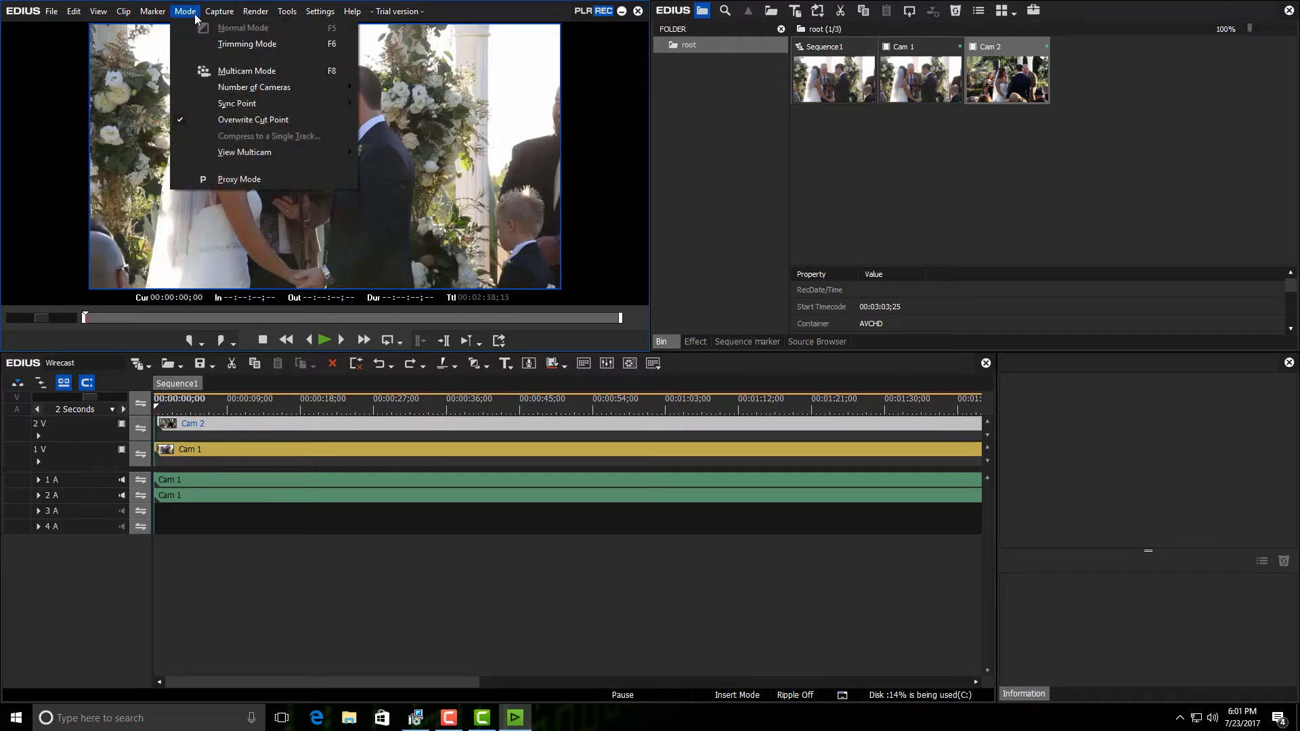
{"action": "left_click", "coordinate": [247, 71]}
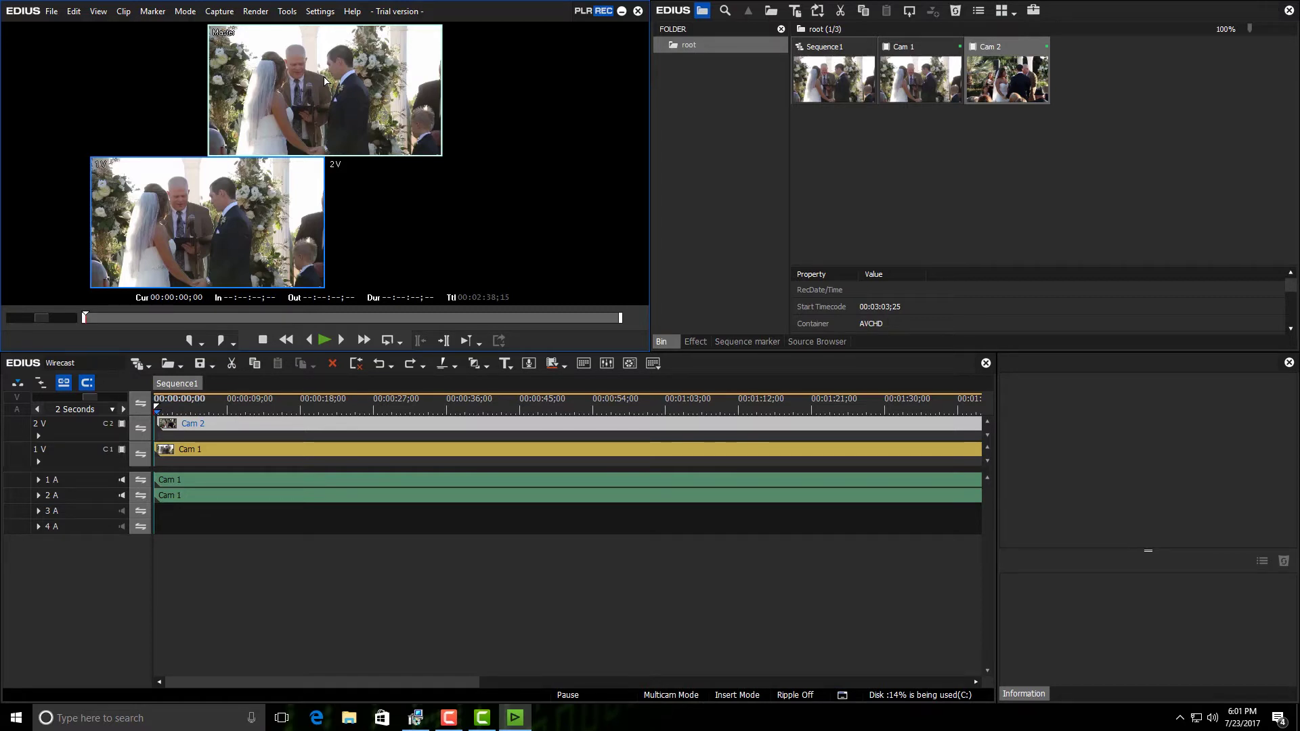
- Play the ceremony, cutting to Cam 1, then Cam 2, then back to Cam 1, and stop to commit
{"action": "key", "text": "space"}
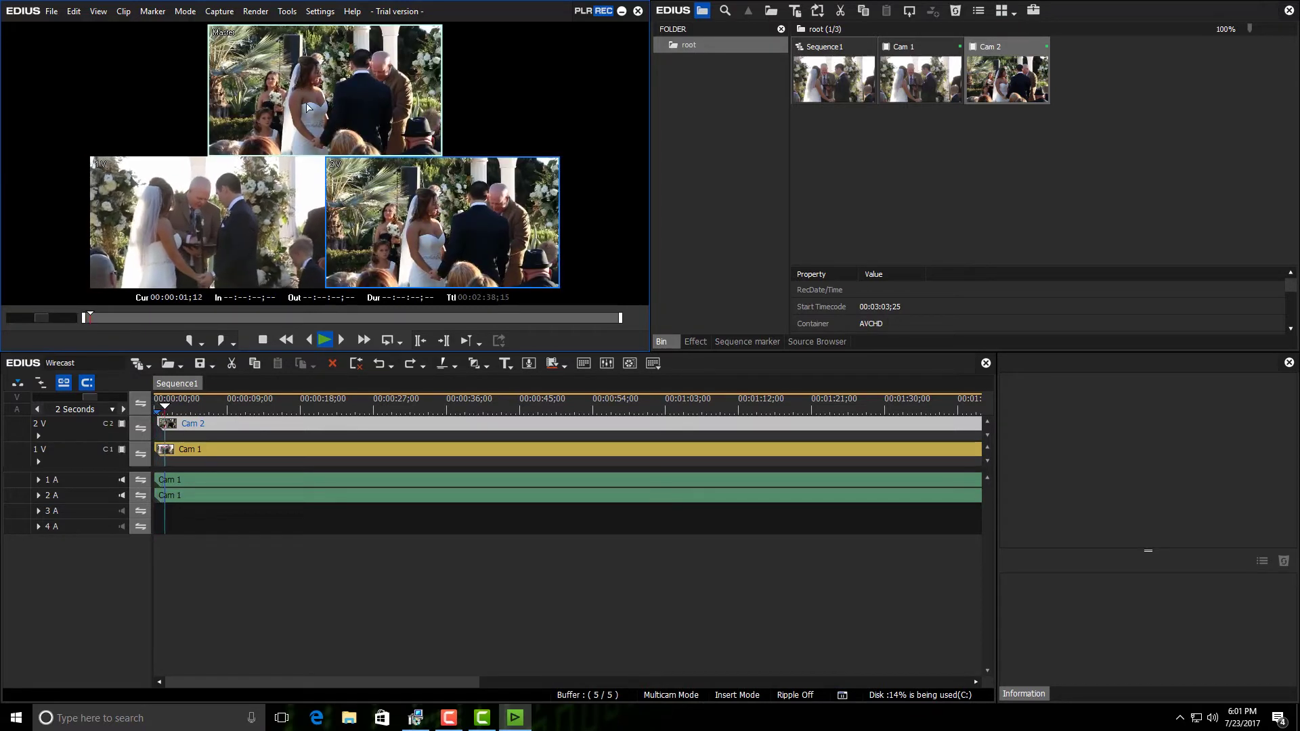
{"action": "left_click", "coordinate": [230, 235]}
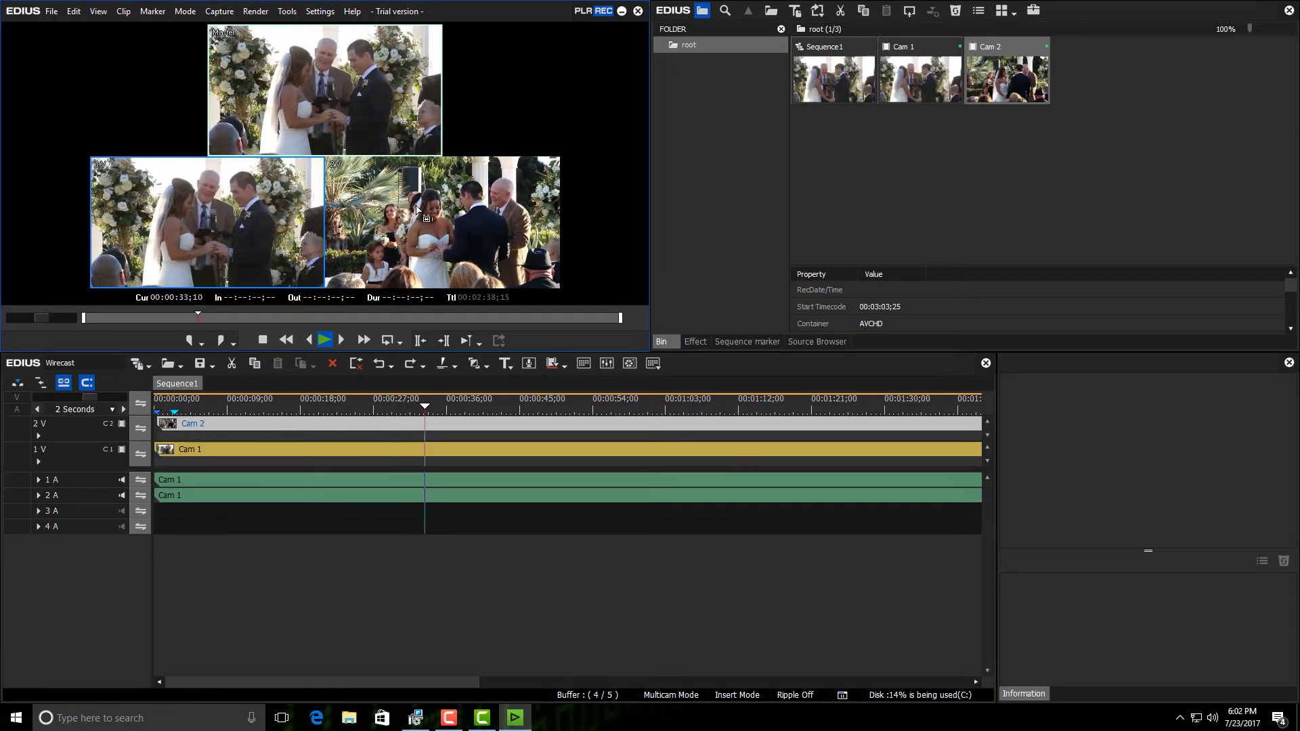
{"action": "left_click", "coordinate": [471, 205]}
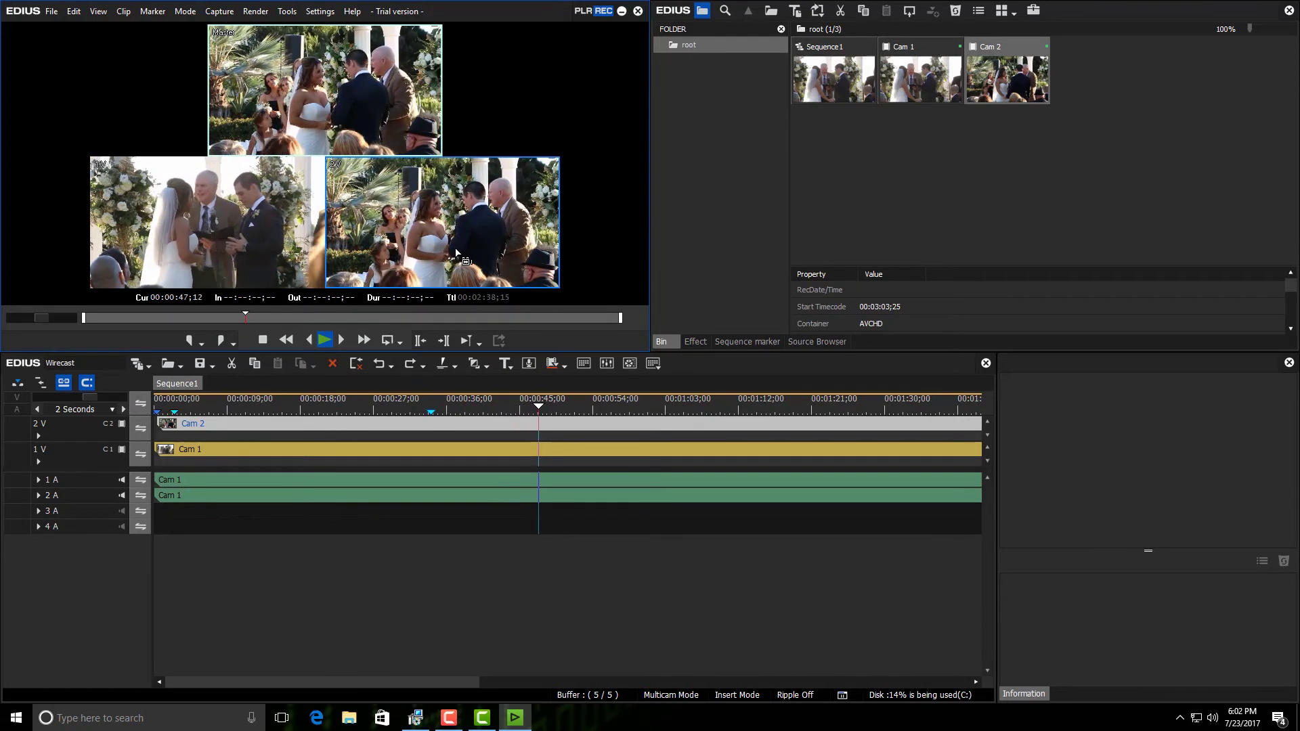
{"action": "left_click", "coordinate": [201, 214]}
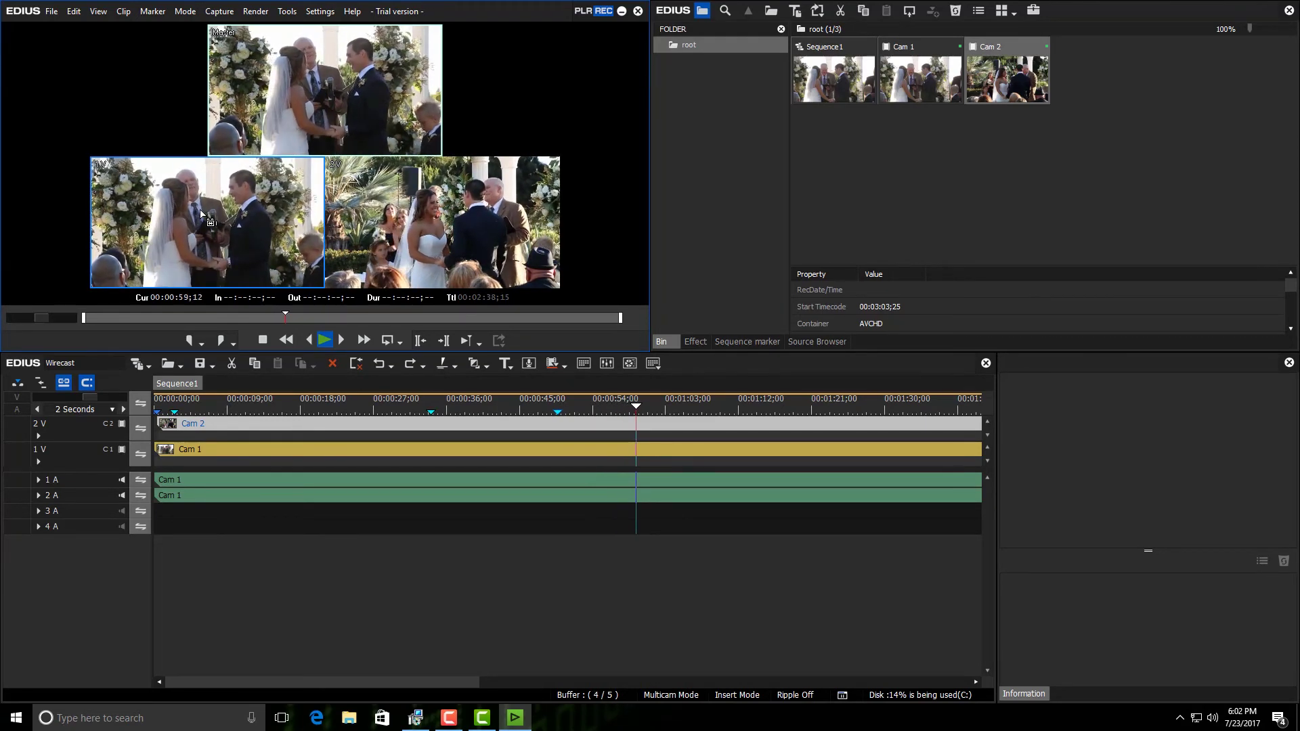
{"action": "key", "text": "space"}
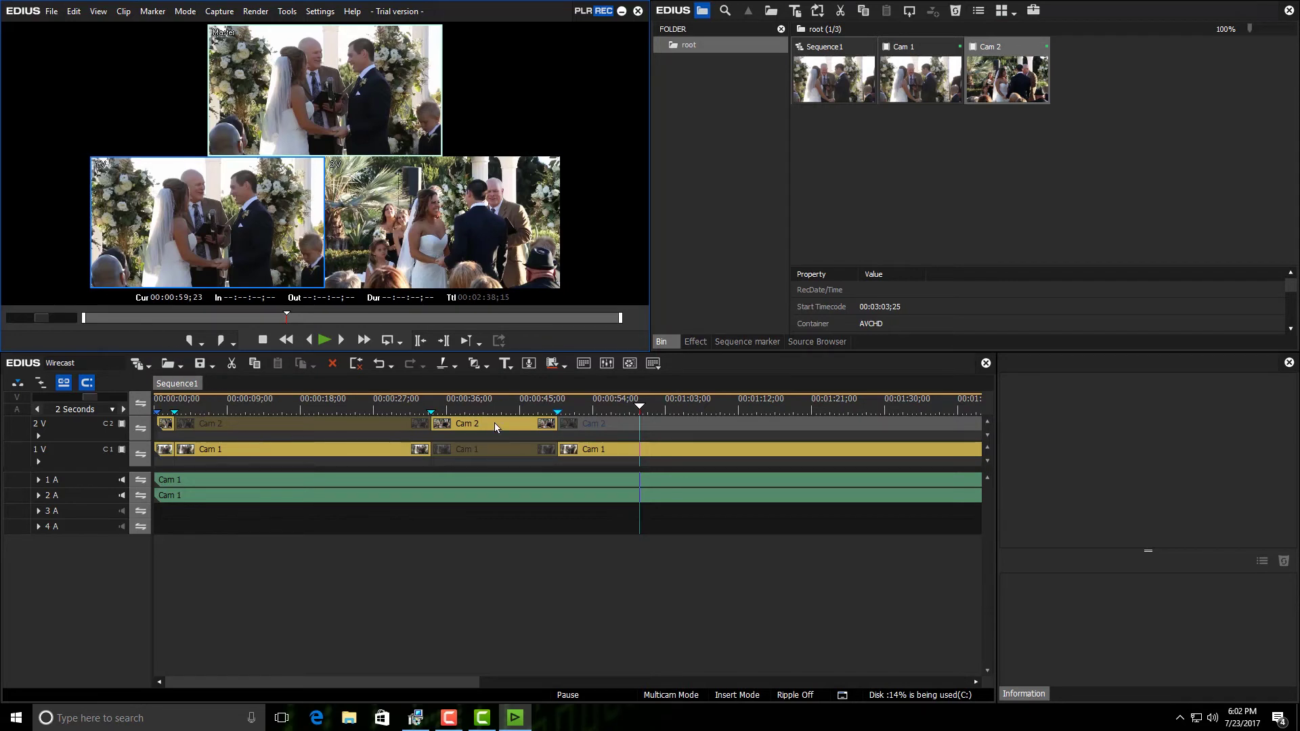
- Move the playhead back to about 00:00:28 and cut to Cam 2 there with the 2 key
{"action": "left_click", "coordinate": [422, 406]}
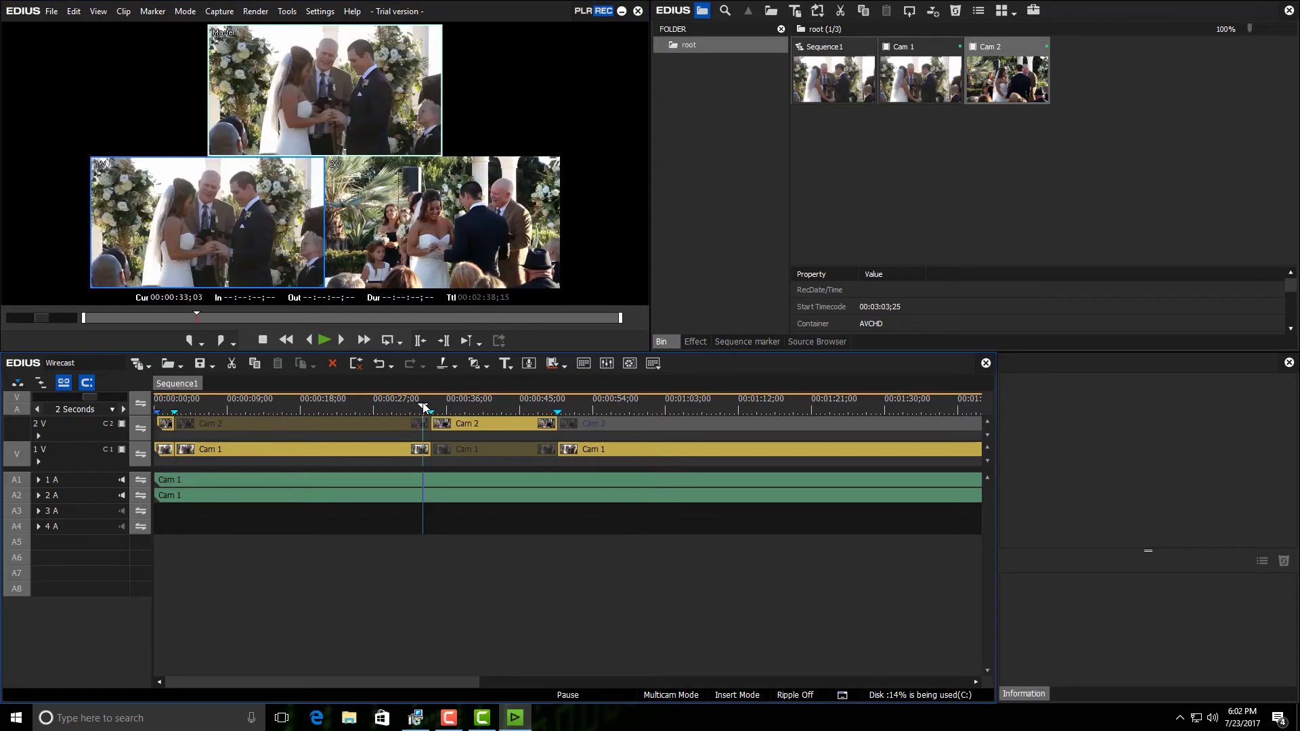
{"action": "left_click_drag", "start_coordinate": [422, 406], "coordinate": [389, 398]}
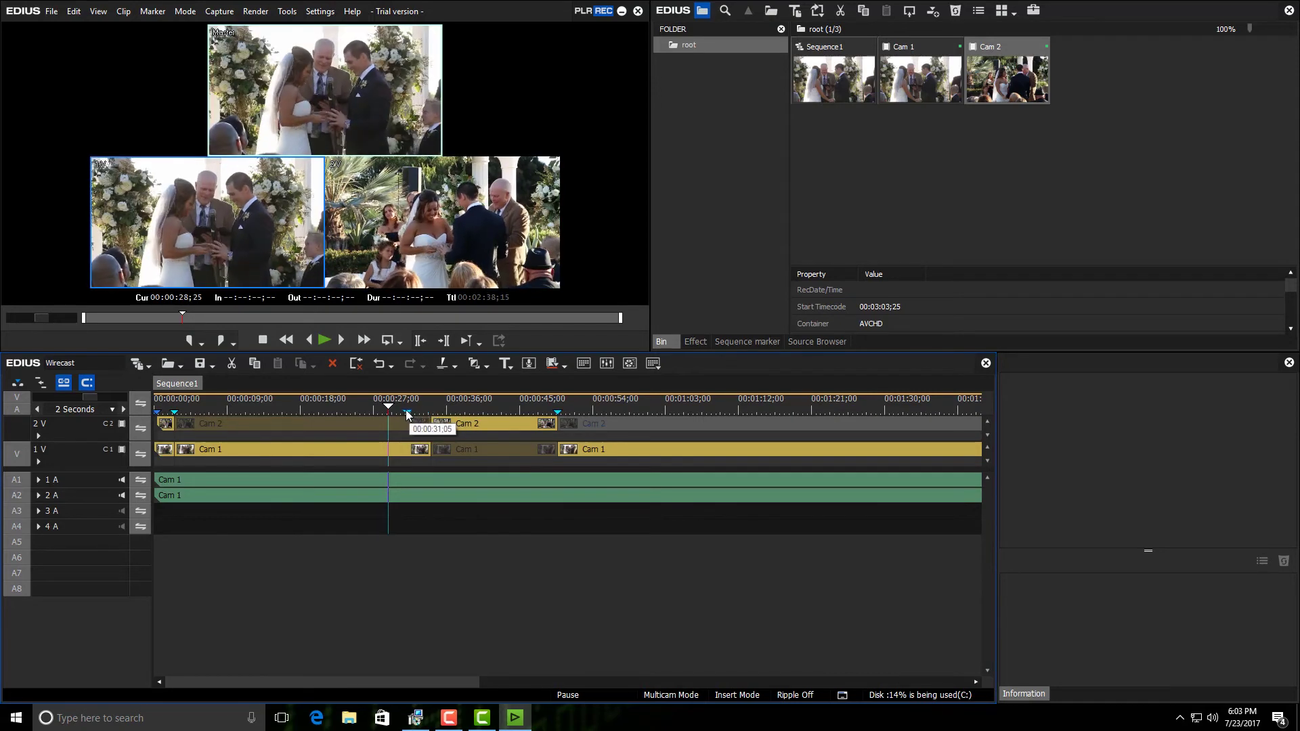
{"action": "key", "text": "2"}
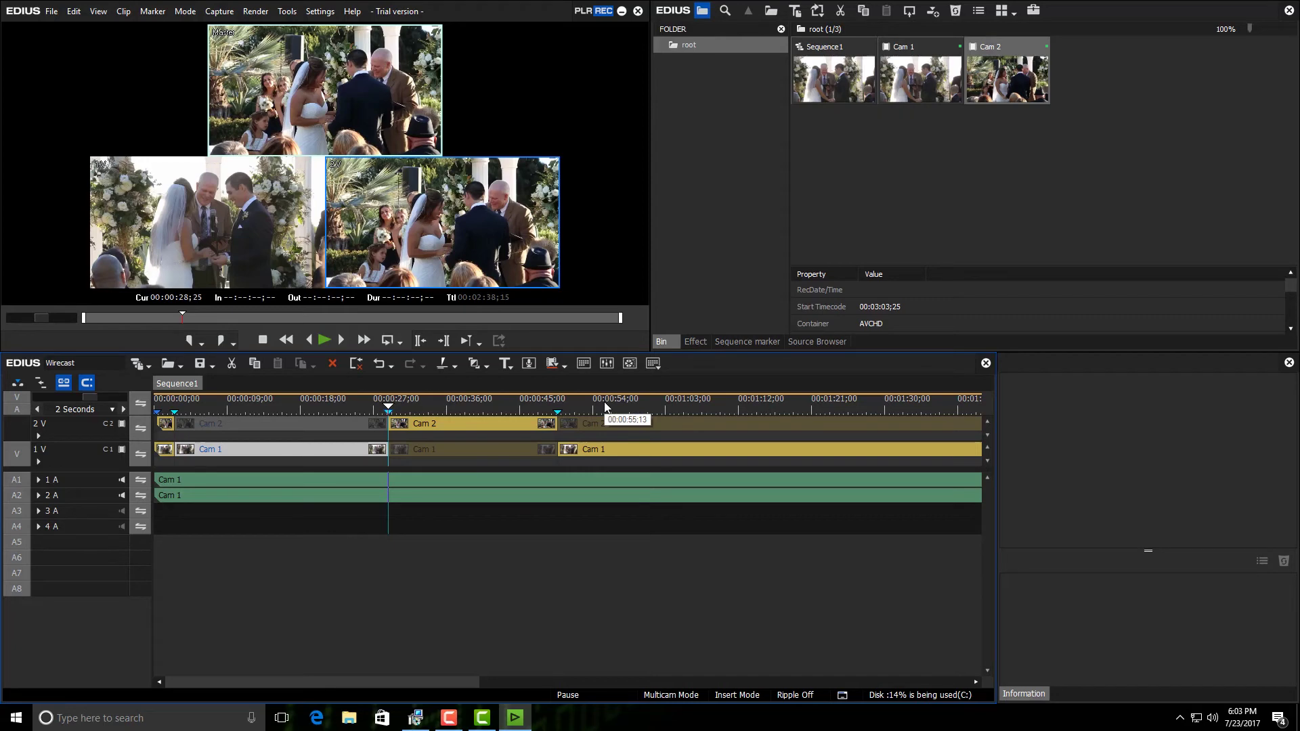
- Add cuts to Cam 2 at about 01:02, Cam 1 at 01:15, and Cam 2 at 01:26
{"action": "left_click_drag", "start_coordinate": [595, 405], "coordinate": [700, 411]}
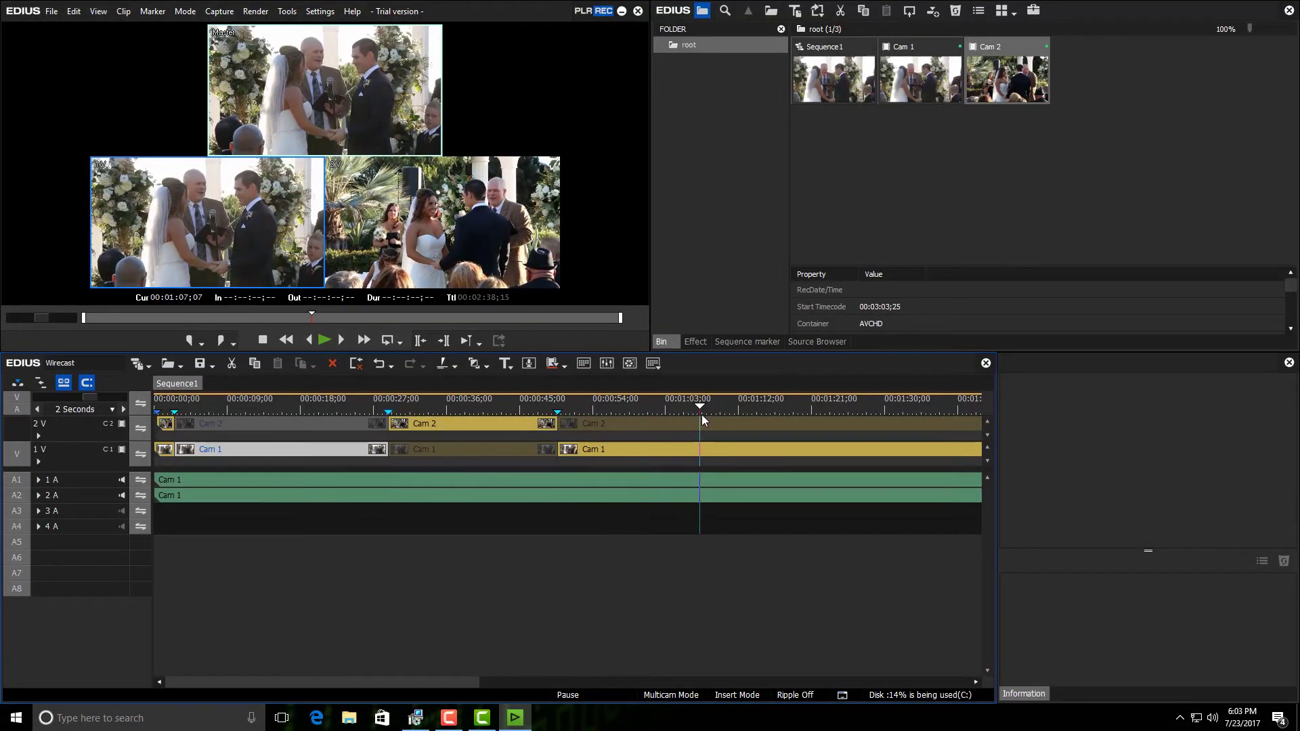
{"action": "left_click", "coordinate": [464, 227]}
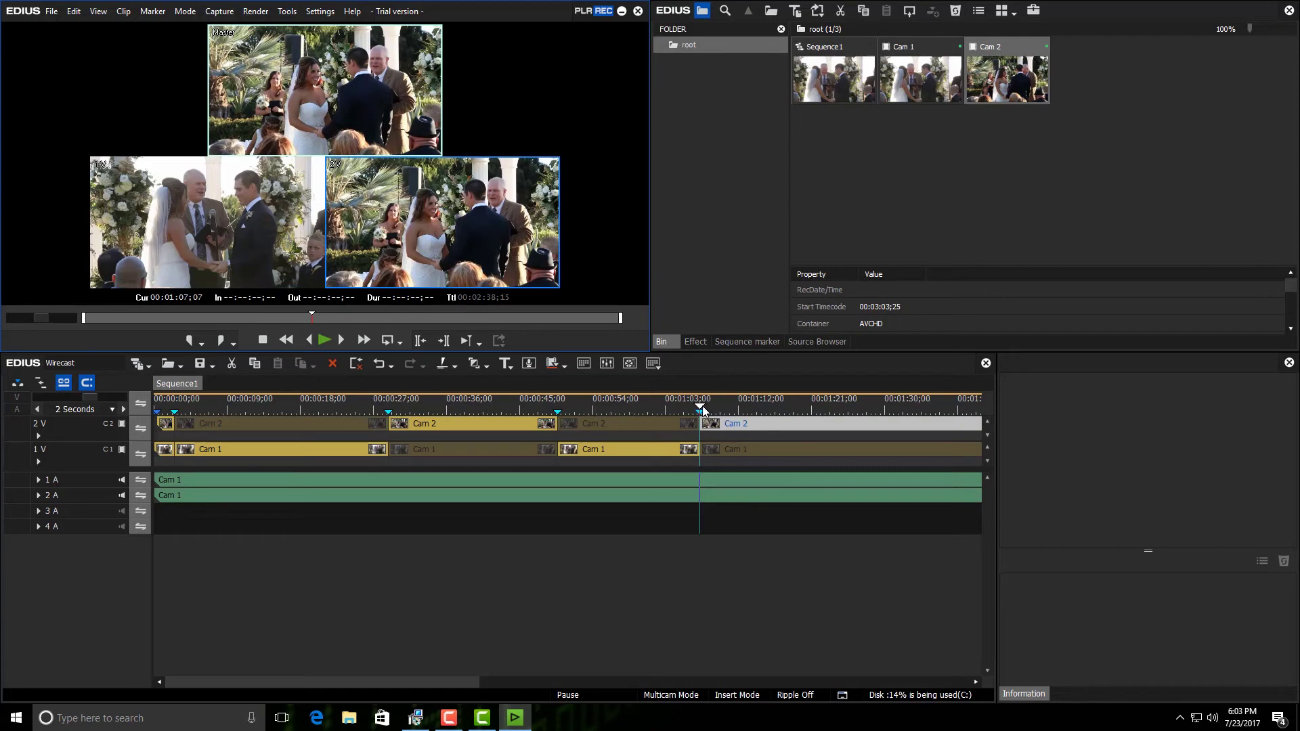
{"action": "left_click_drag", "start_coordinate": [700, 409], "coordinate": [800, 409]}
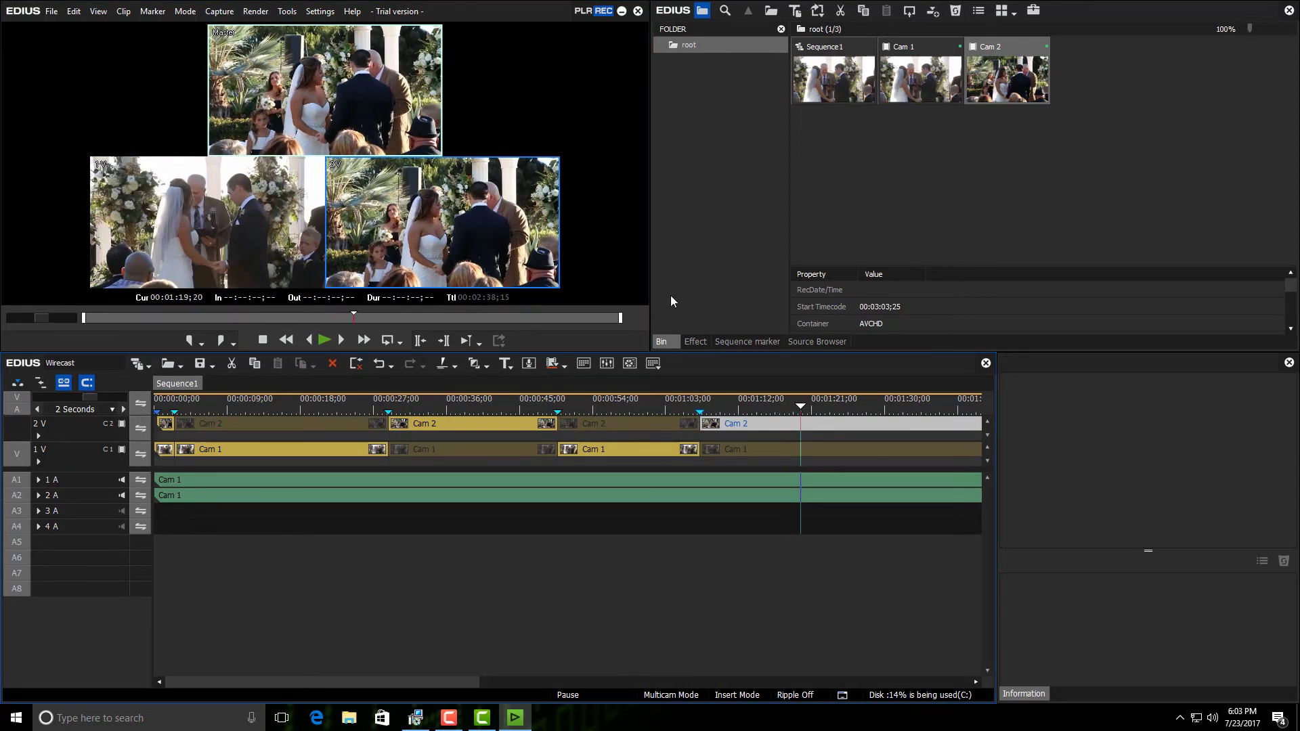
{"action": "left_click", "coordinate": [268, 224]}
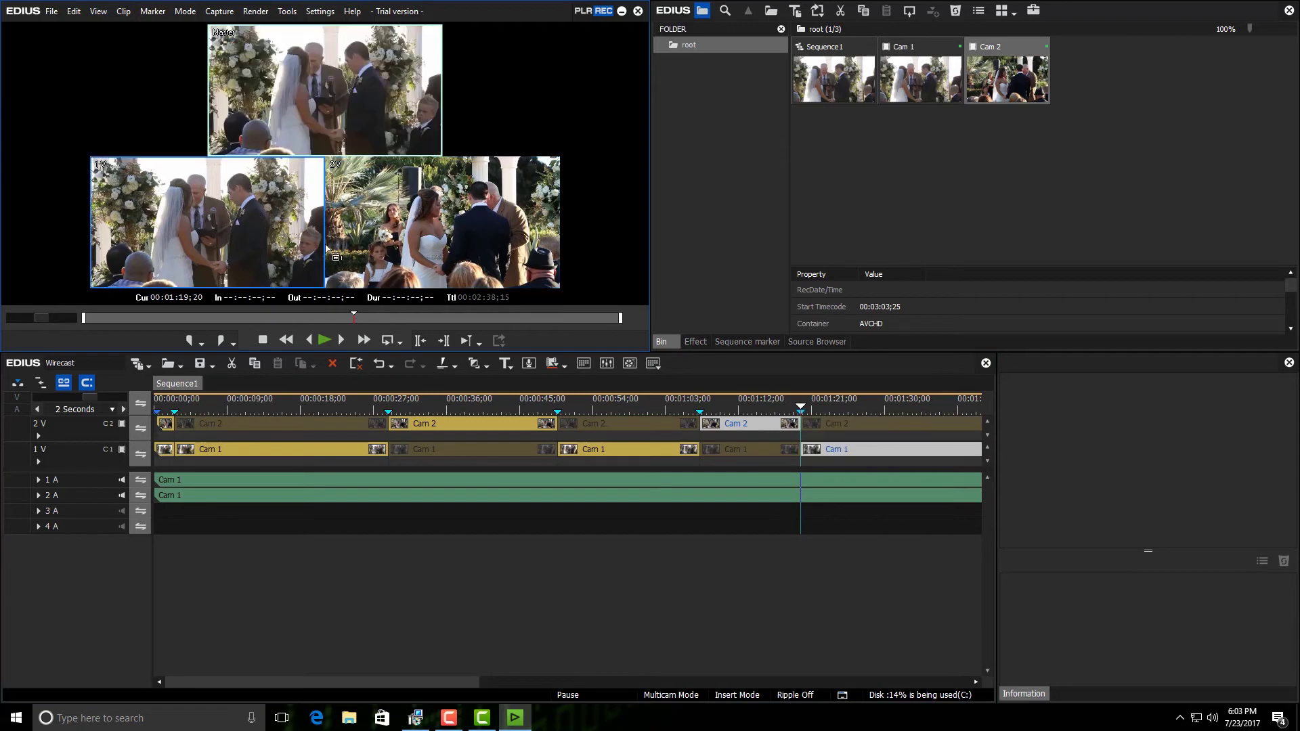
{"action": "left_click_drag", "start_coordinate": [800, 409], "coordinate": [890, 401]}
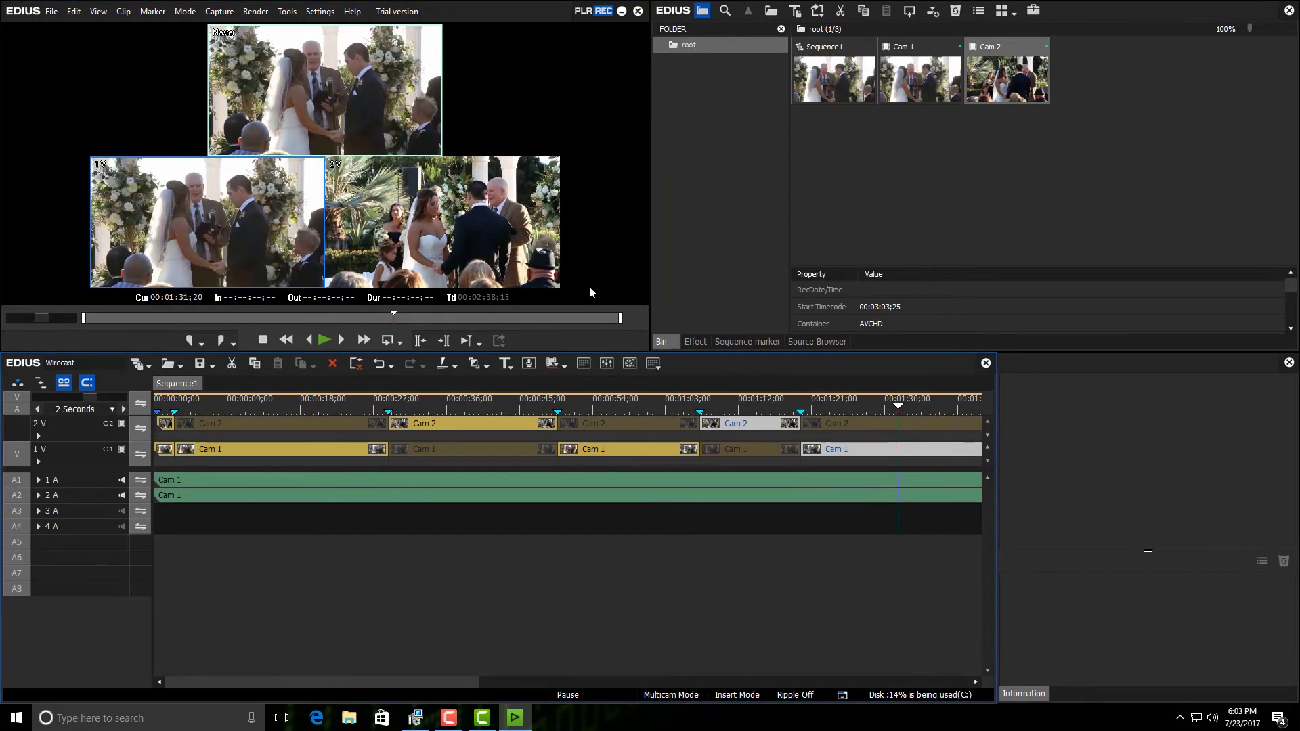
{"action": "left_click", "coordinate": [455, 221]}
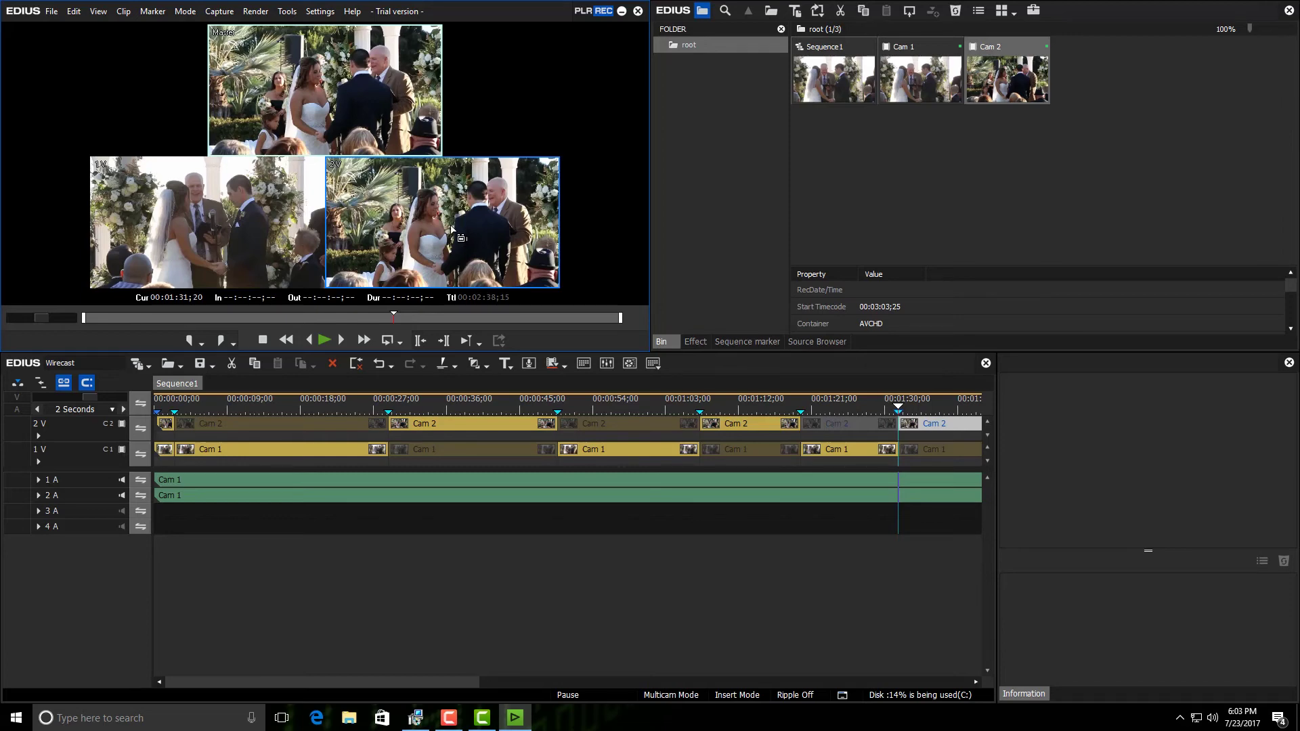
- Revisit the segment at 00:01:24, trying Cam 2 before setting it back to Cam 1
{"action": "left_click", "coordinate": [842, 405]}
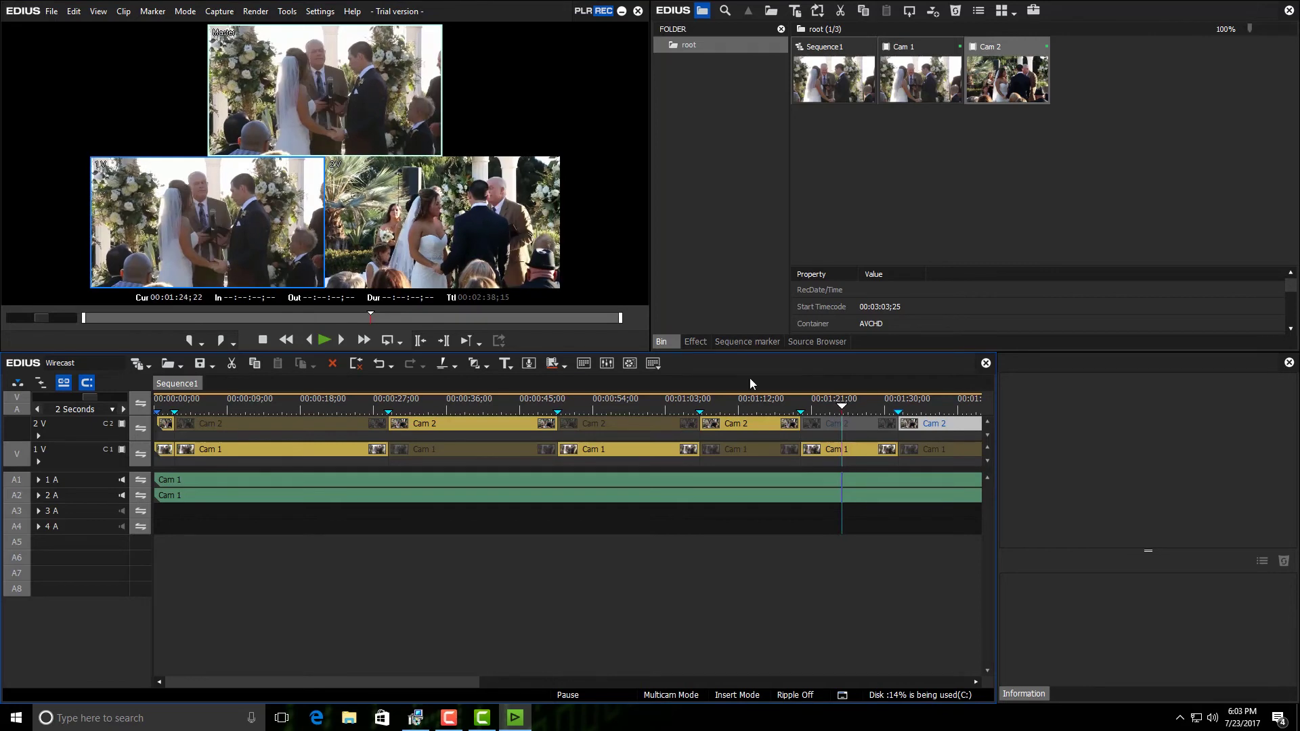
{"action": "left_click", "coordinate": [471, 243]}
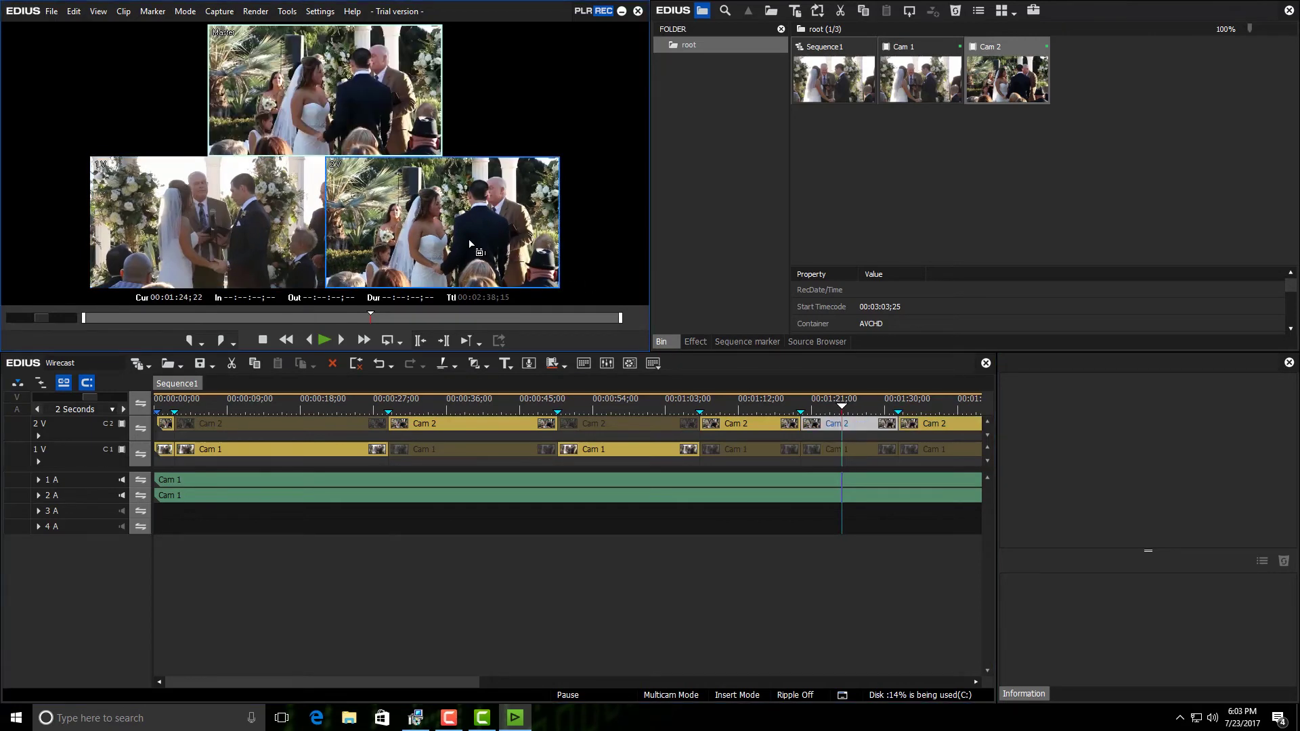
{"action": "left_click", "coordinate": [246, 229]}
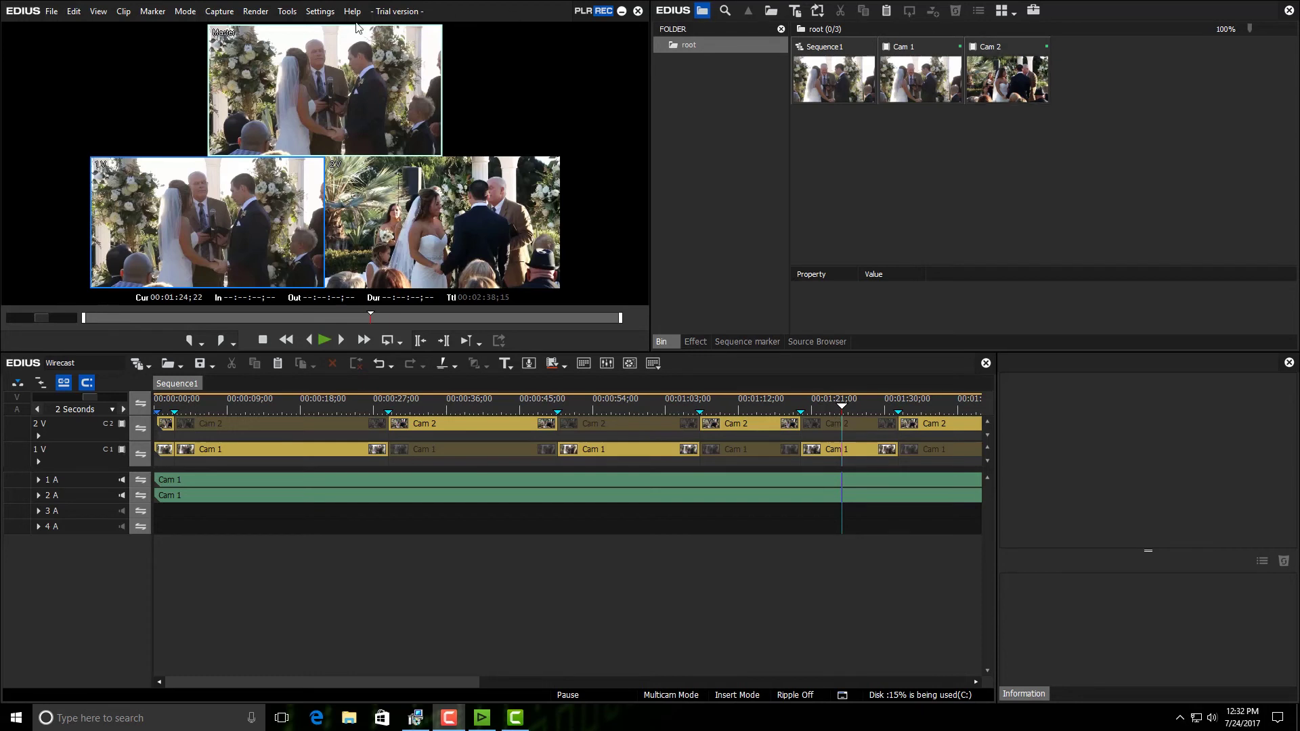
{"action": "left_click", "coordinate": [184, 12]}
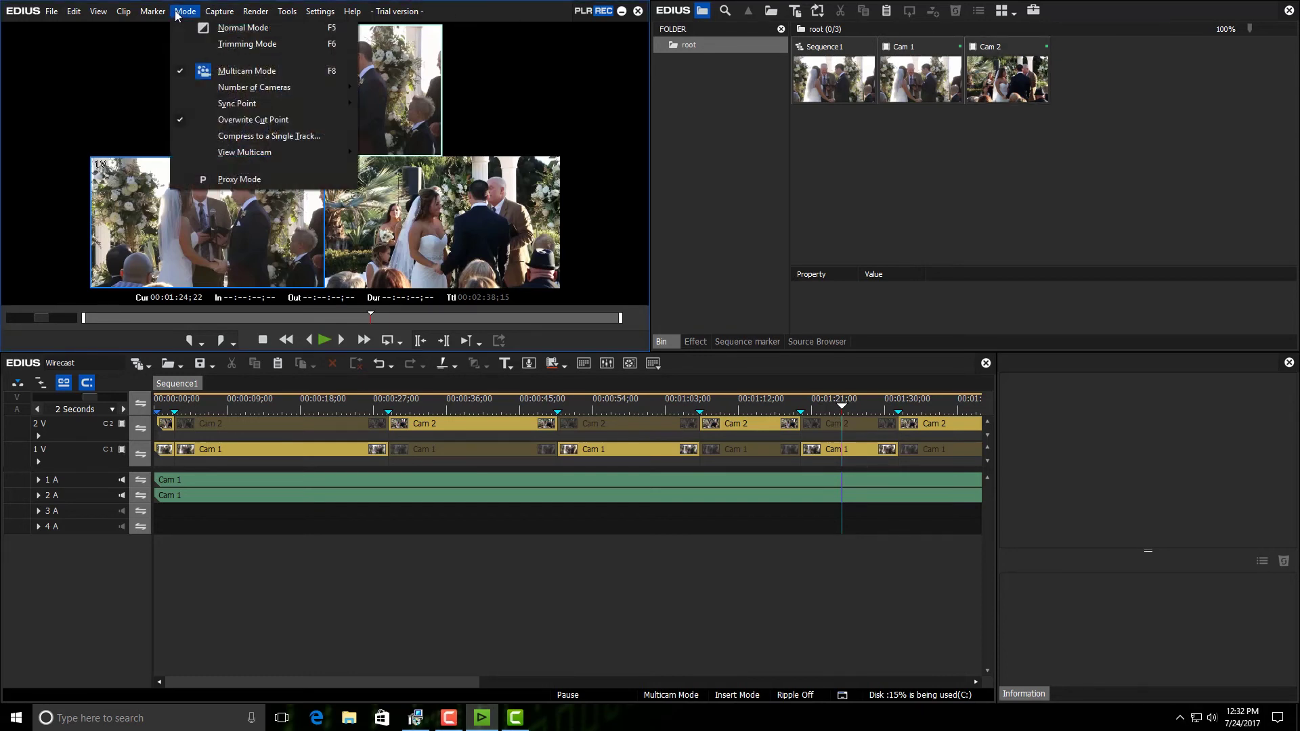
- Switch back to Normal Mode and open Print to File with the H.264/AVC exporter selected
{"action": "left_click", "coordinate": [238, 30]}
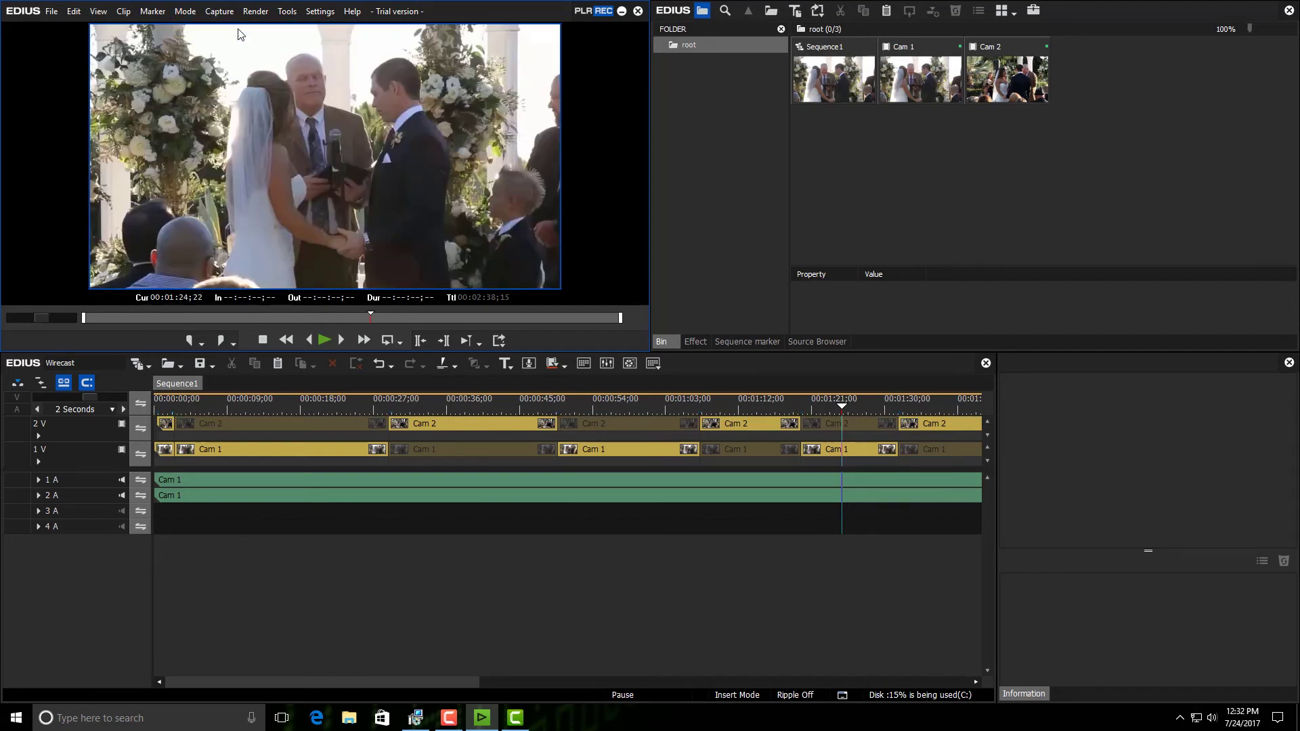
{"action": "left_click", "coordinate": [52, 12]}
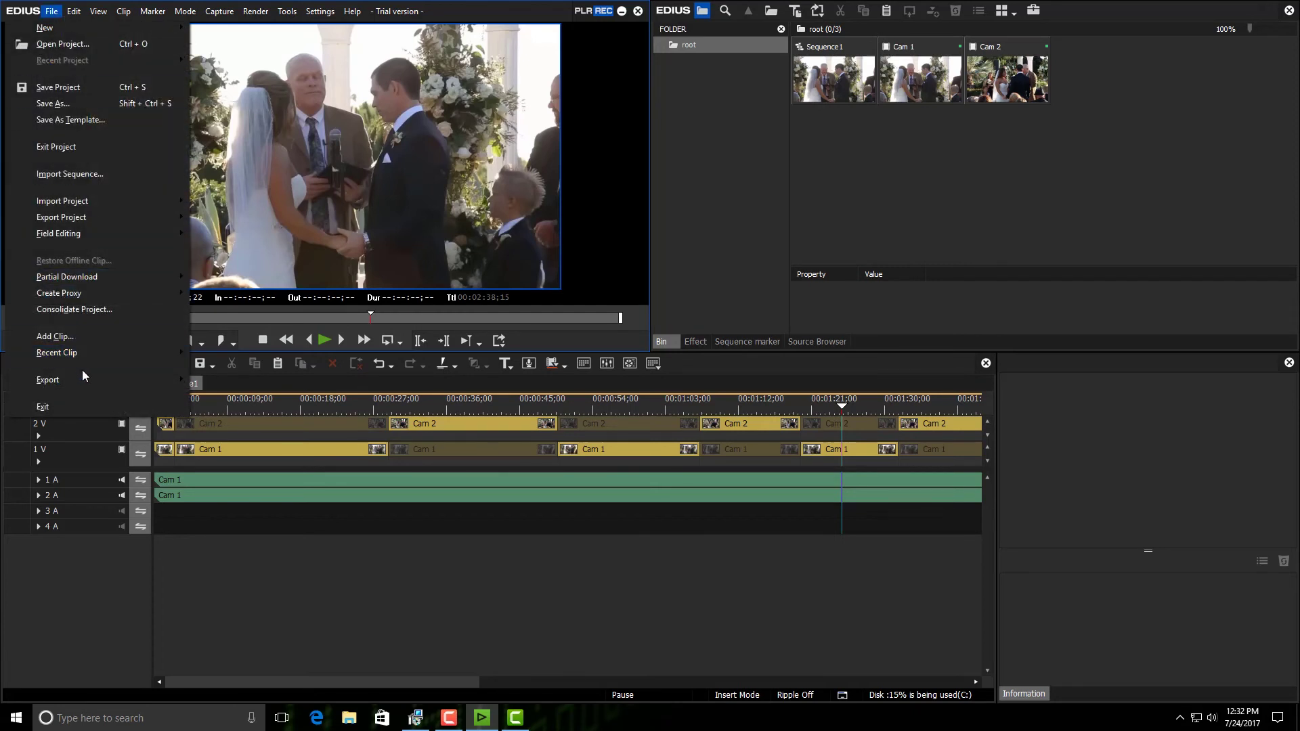
{"action": "mouse_move", "coordinate": [87, 377]}
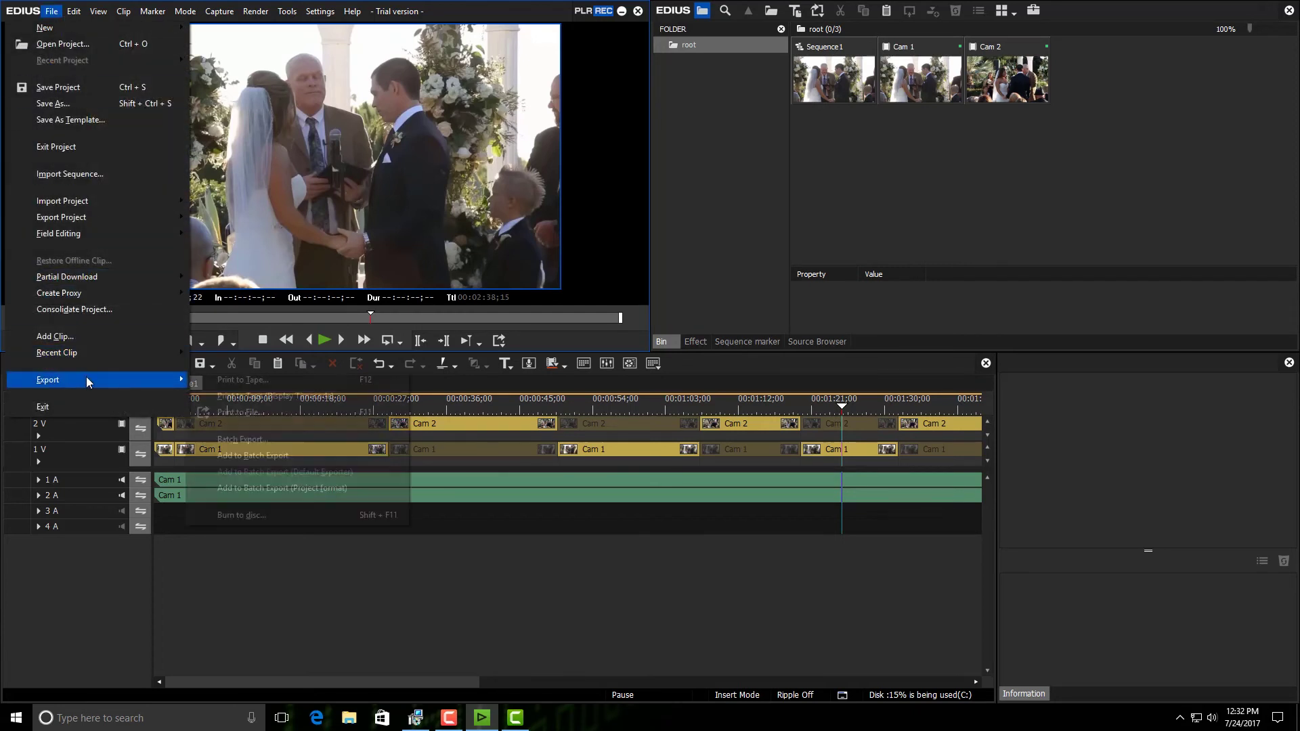
{"action": "left_click", "coordinate": [231, 413]}
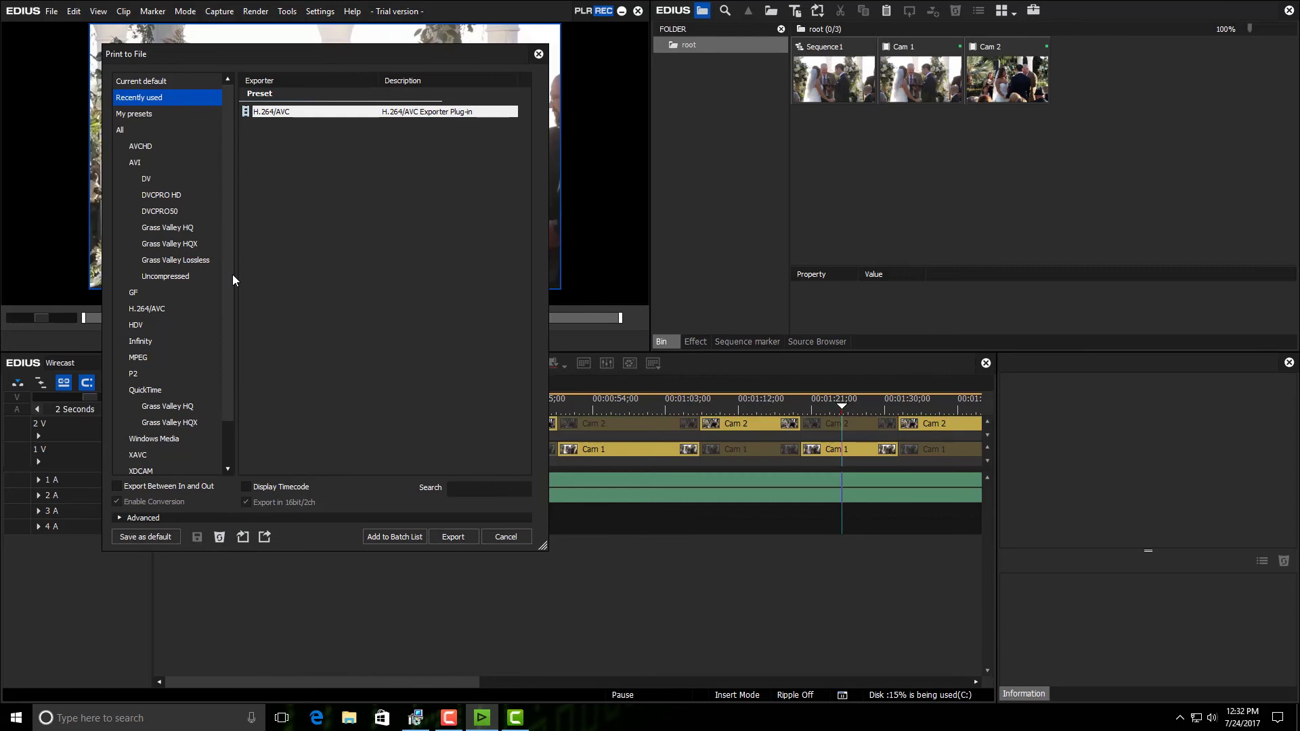
{"action": "left_click", "coordinate": [144, 310]}
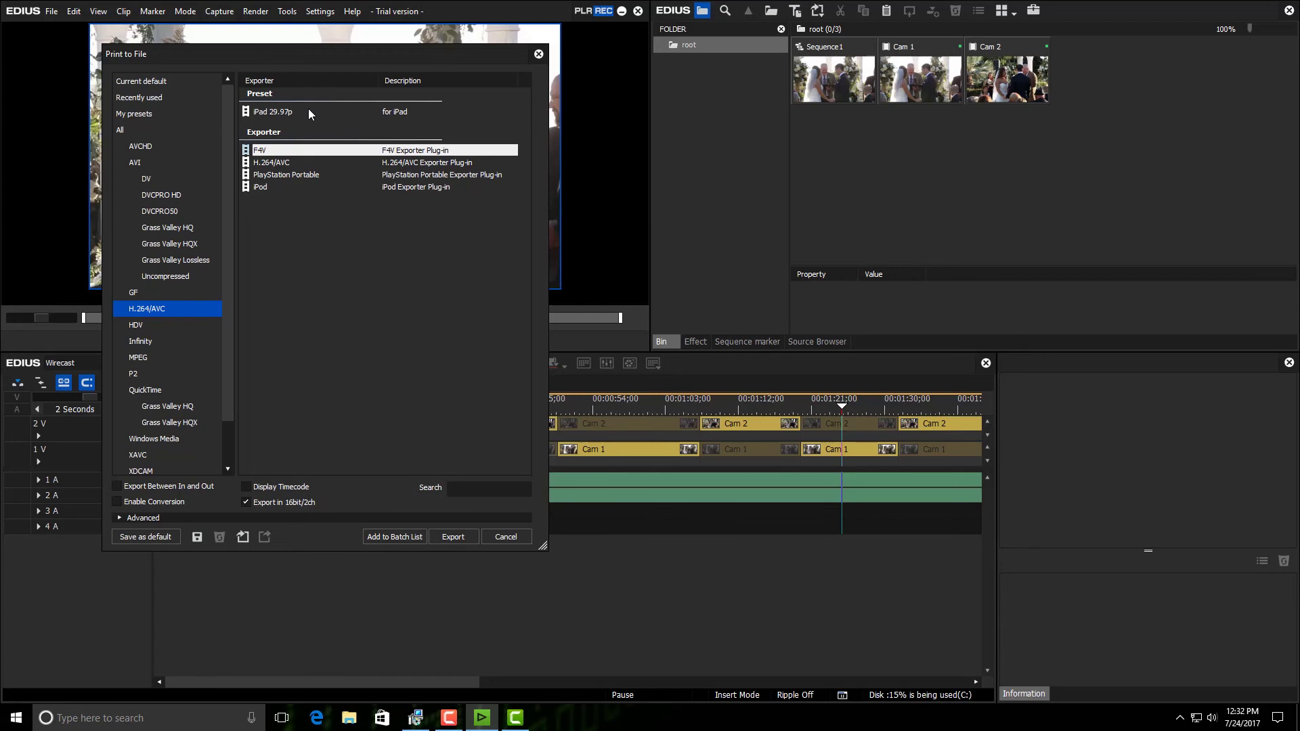
{"action": "left_click", "coordinate": [274, 163]}
- Open the H.264/AVC MPEG-4 export settings, review Extended Settings, and save as 'Wirecastdemo'
{"action": "double_click", "coordinate": [275, 163]}
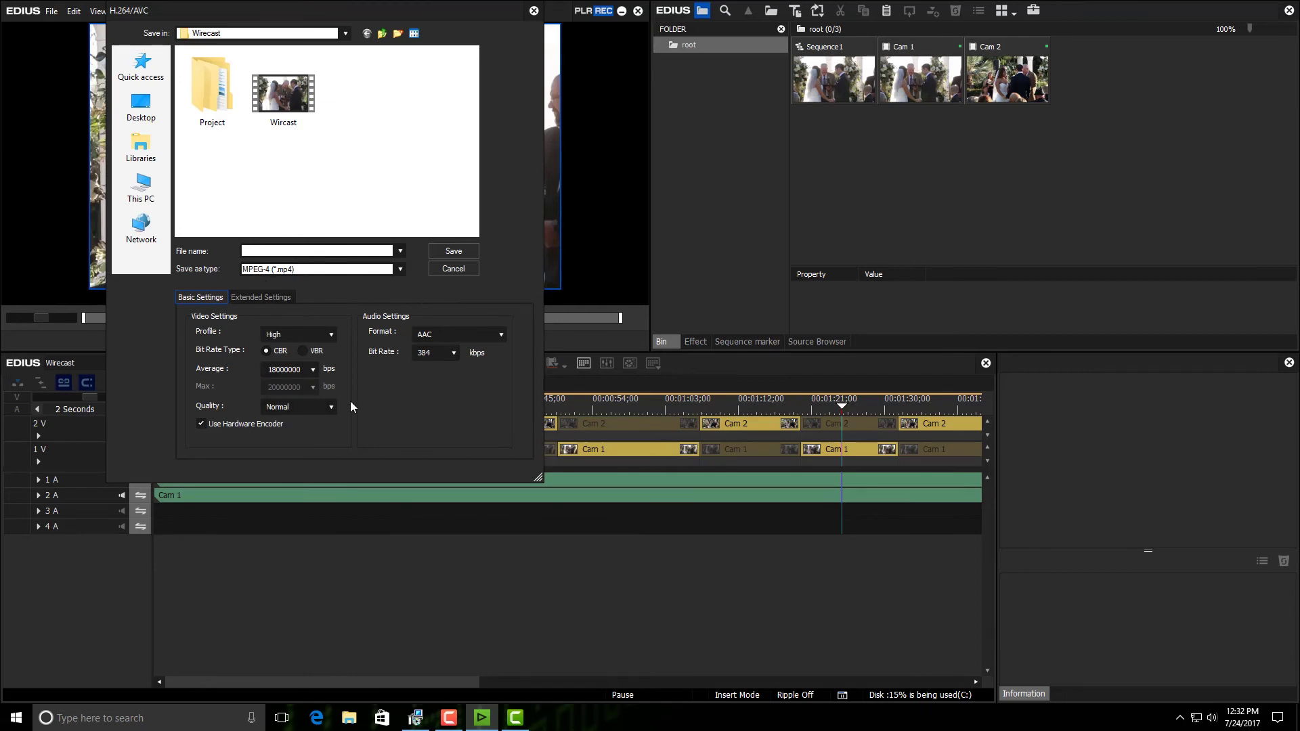
{"action": "left_click", "coordinate": [284, 297]}
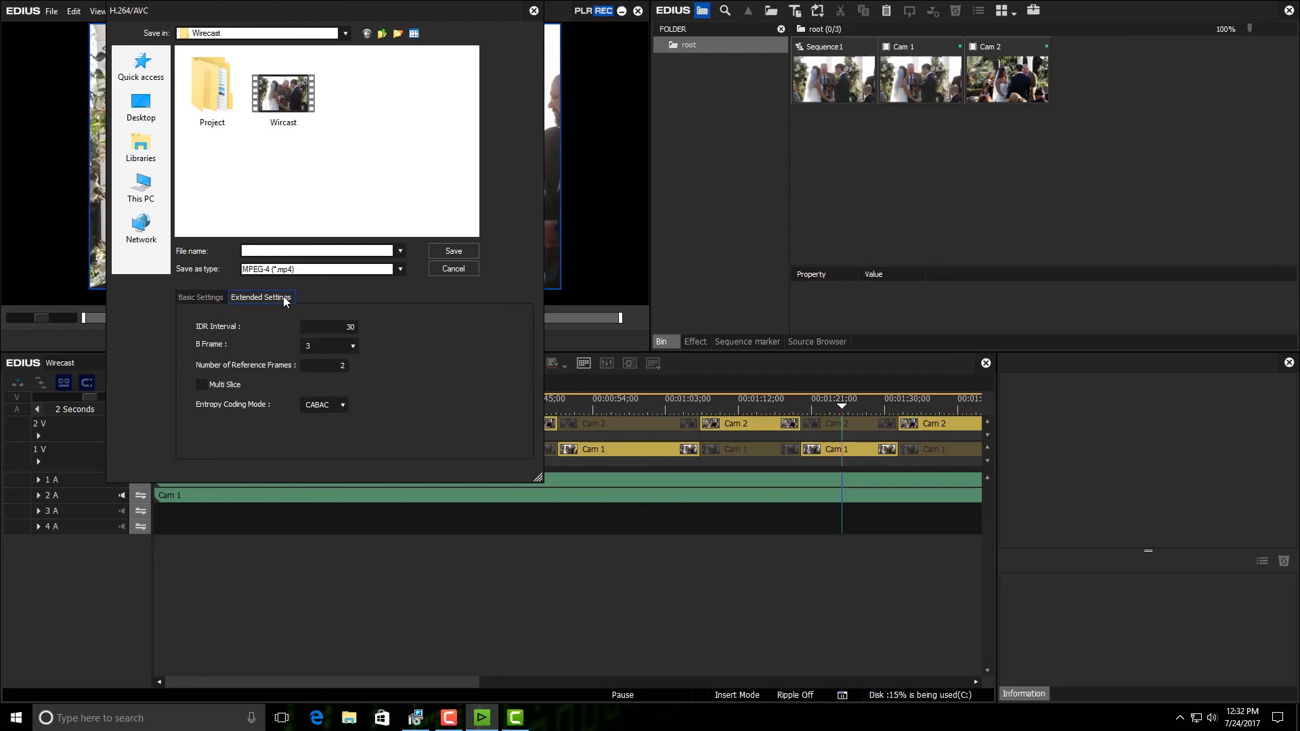
{"action": "left_click", "coordinate": [274, 250]}
{"action": "type", "text": "Wirecastdemo"}
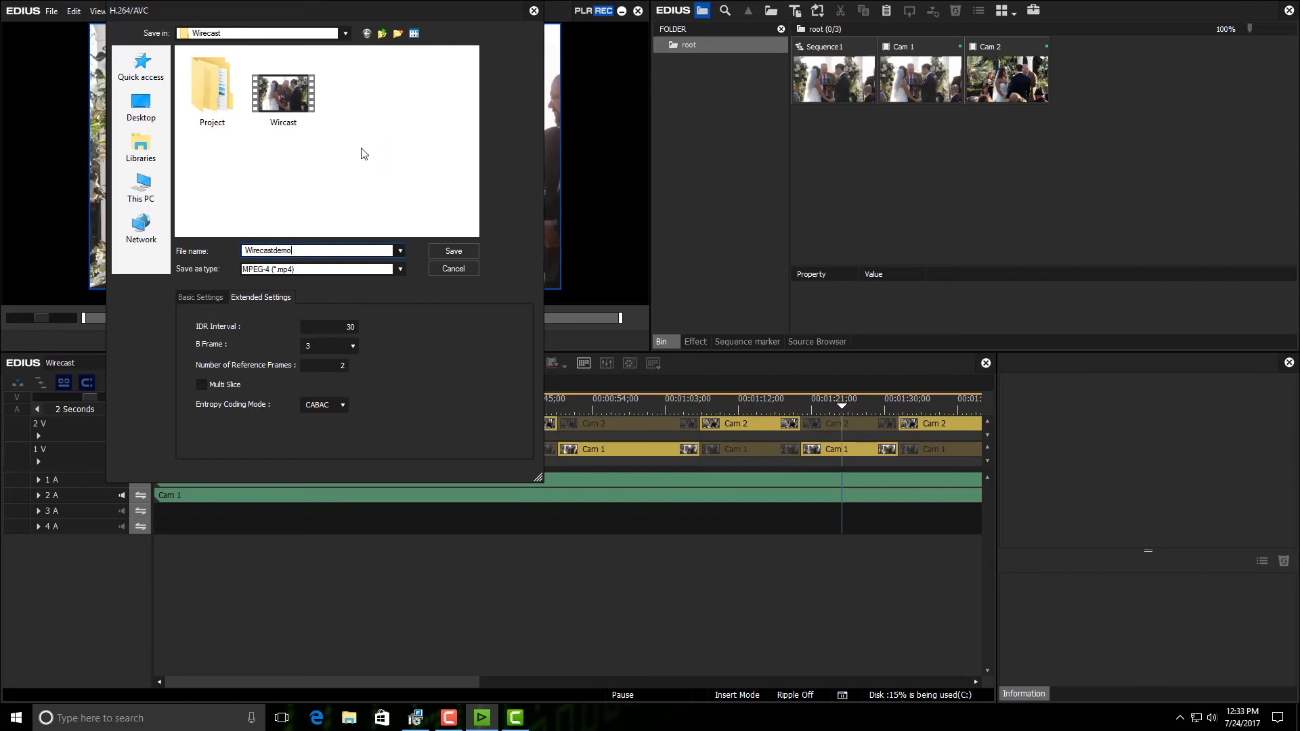
{"action": "left_click", "coordinate": [455, 252]}
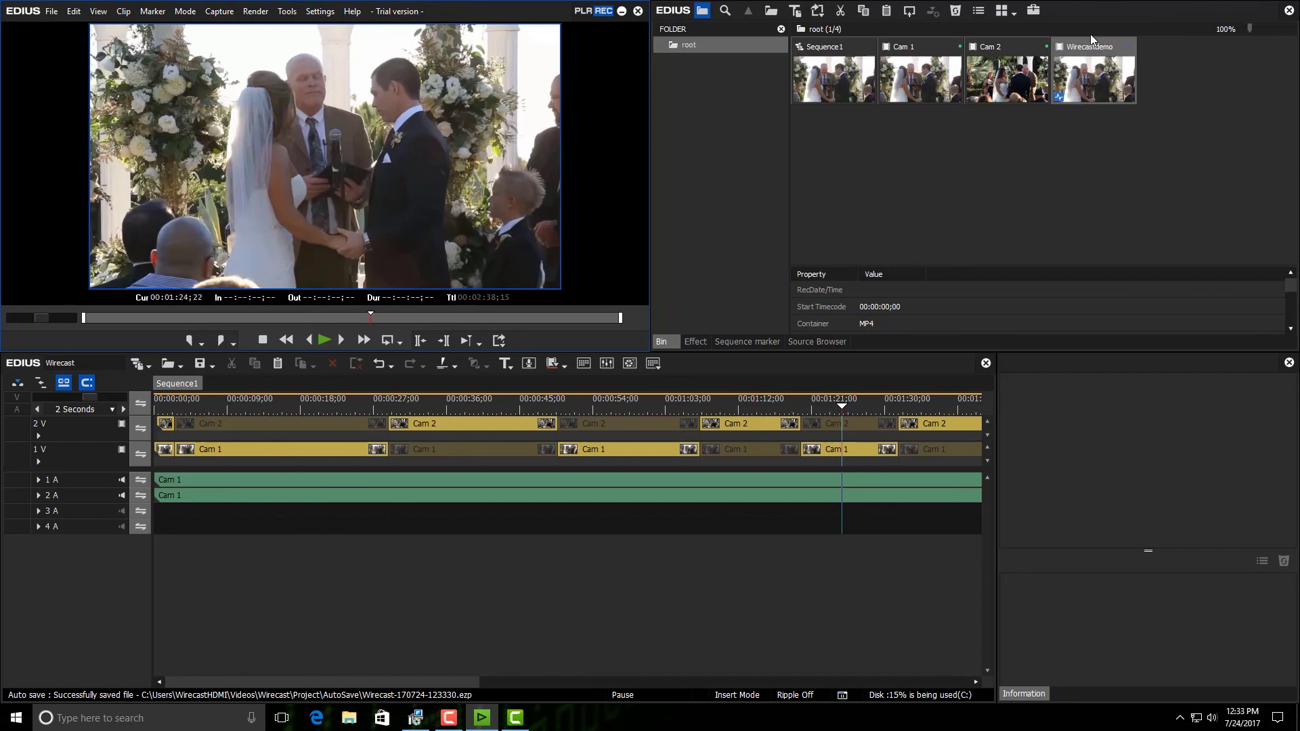
- Wait for rendering to finish until the 00:02:38;15 Wirecastdemo MP4 clip appears in the bin
{"action": "mouse_move", "coordinate": [1090, 92]}
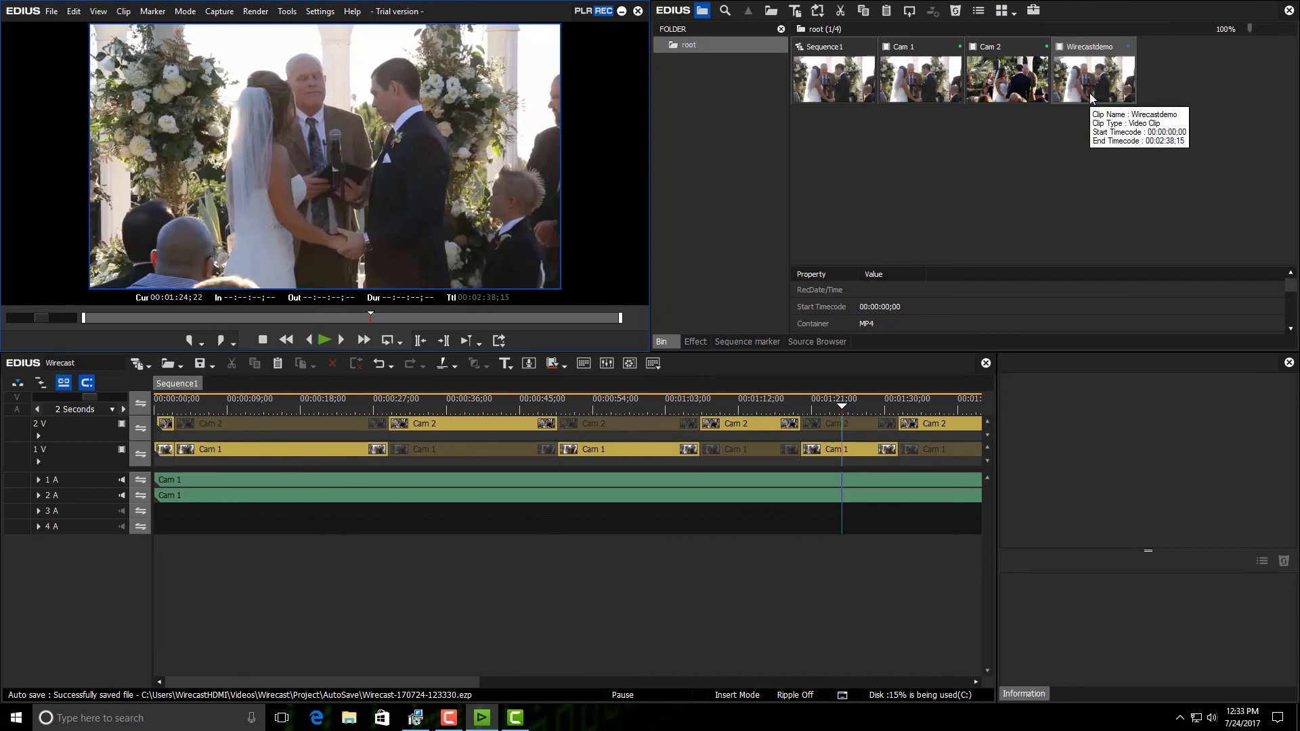